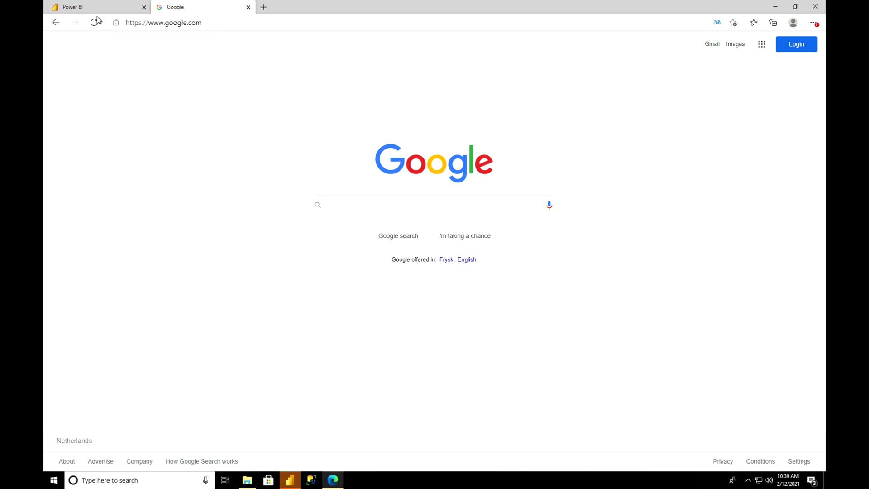
# From the Power BI Home page, open Data Gateway from the Download menu in a new tab
pyautogui.click(96, 8)
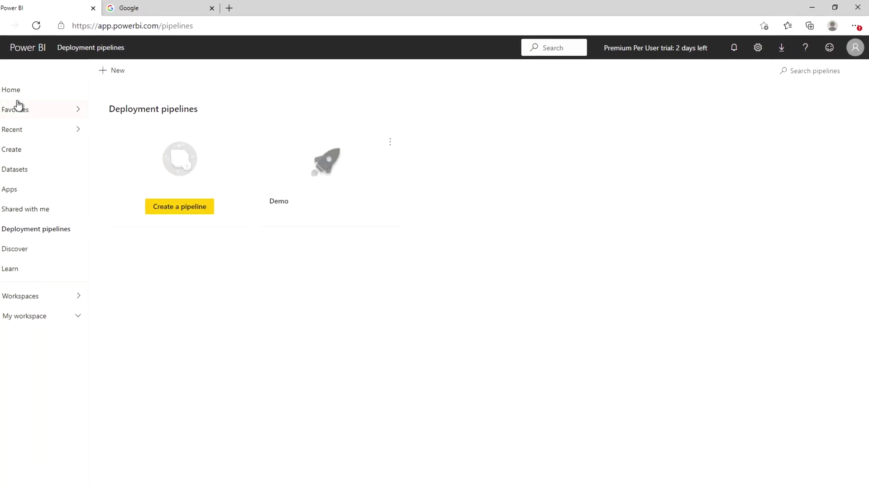
pyautogui.click(11, 89)
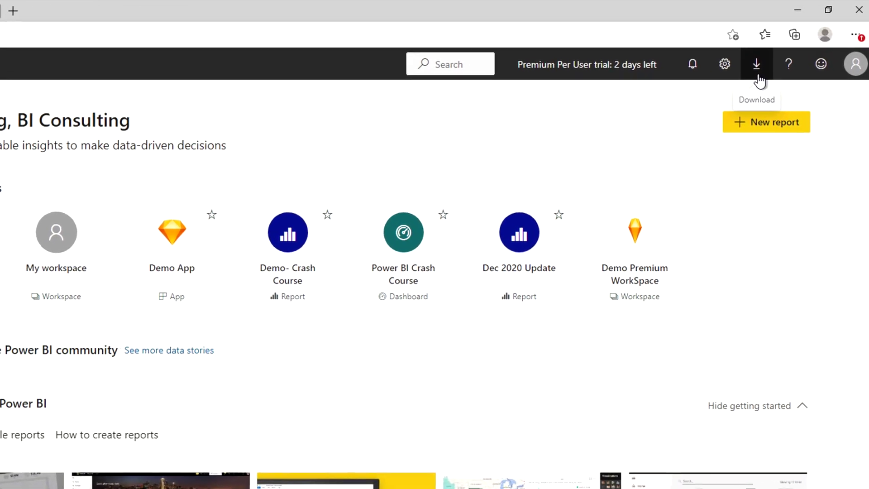
pyautogui.click(757, 72)
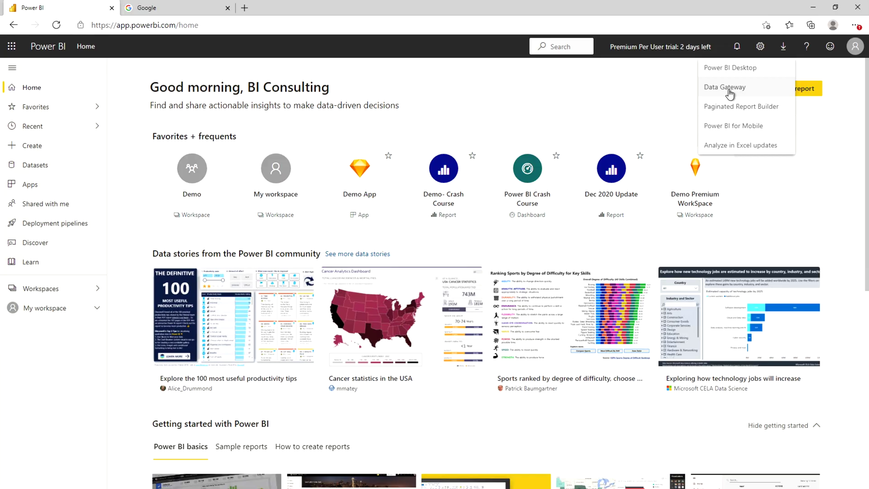
pyautogui.click(729, 91)
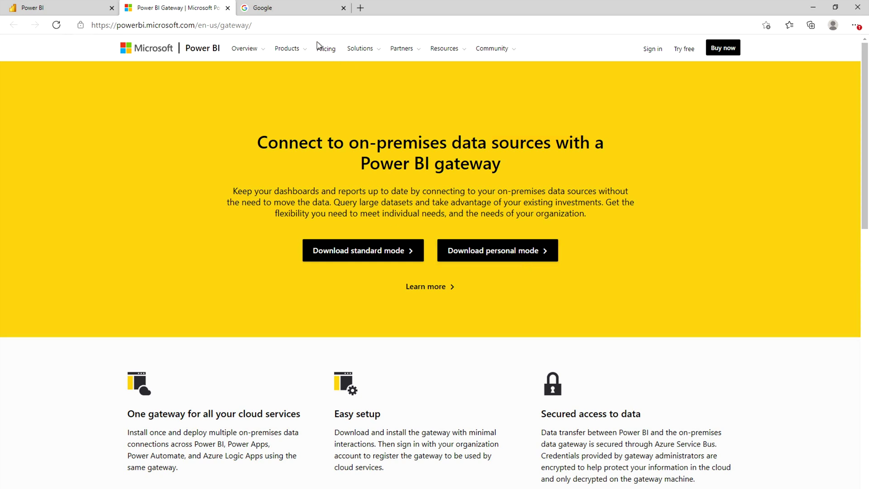
# Google 'Download Datagateway + Power BI' and open the Power BI gateway result
pyautogui.click(295, 12)
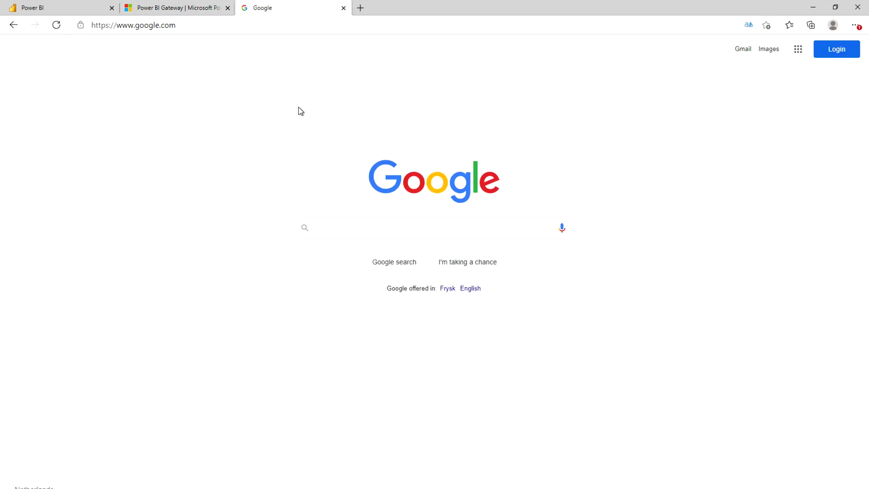
pyautogui.click(332, 224)
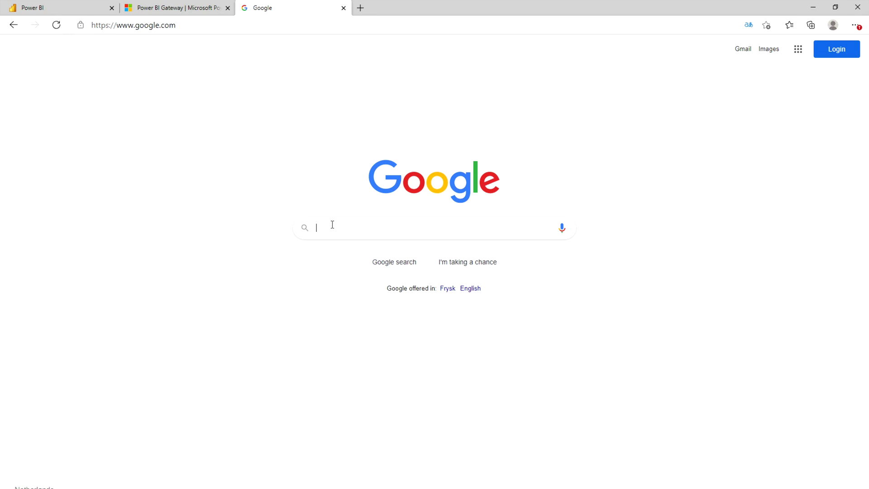
pyautogui.write('Download ')
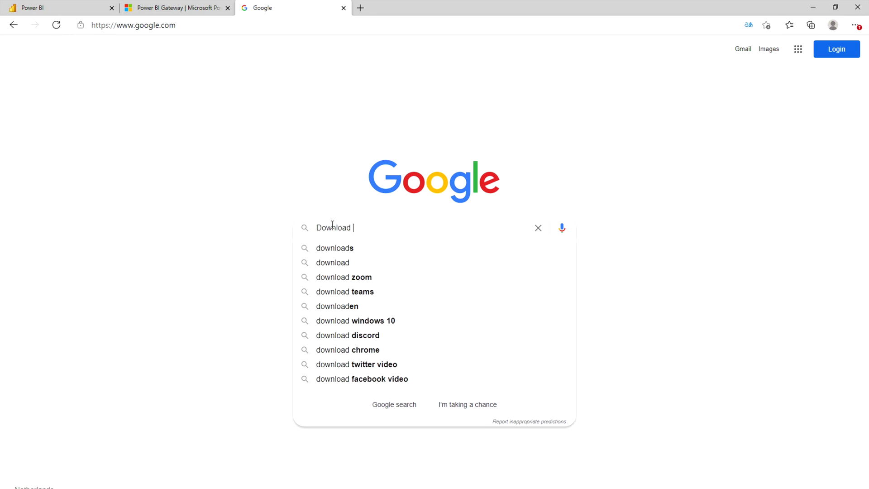
pyautogui.write('Dat')
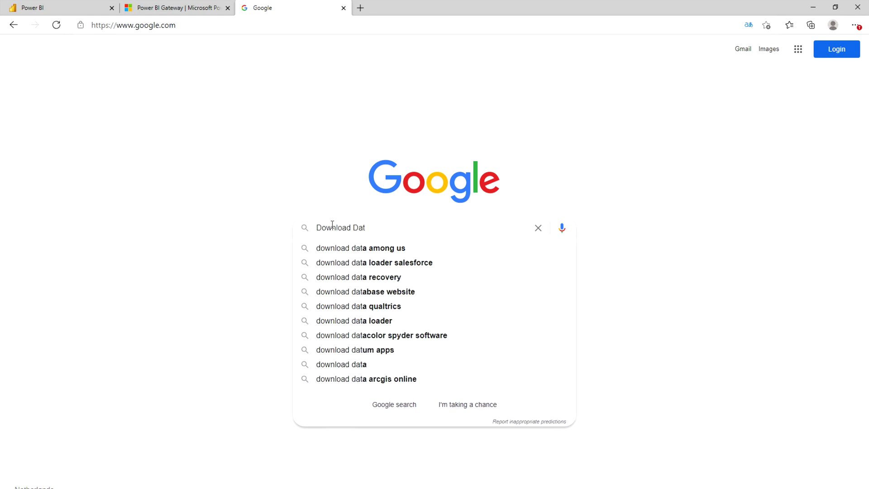
pyautogui.write('agateway ')
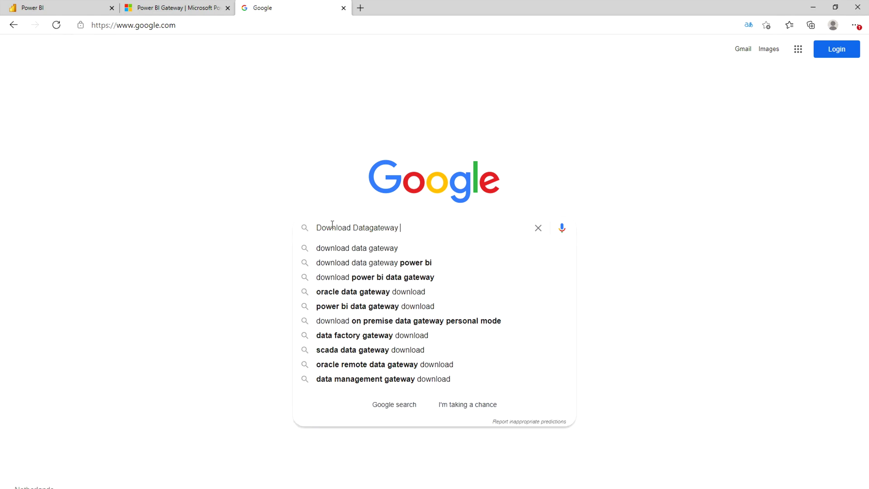
pyautogui.write('+ Power BI')
pyautogui.press('Return')
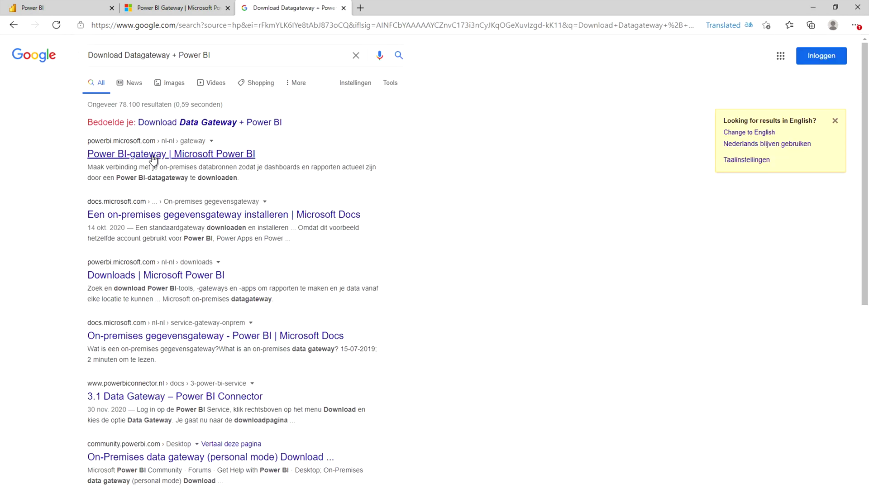
pyautogui.click(152, 155)
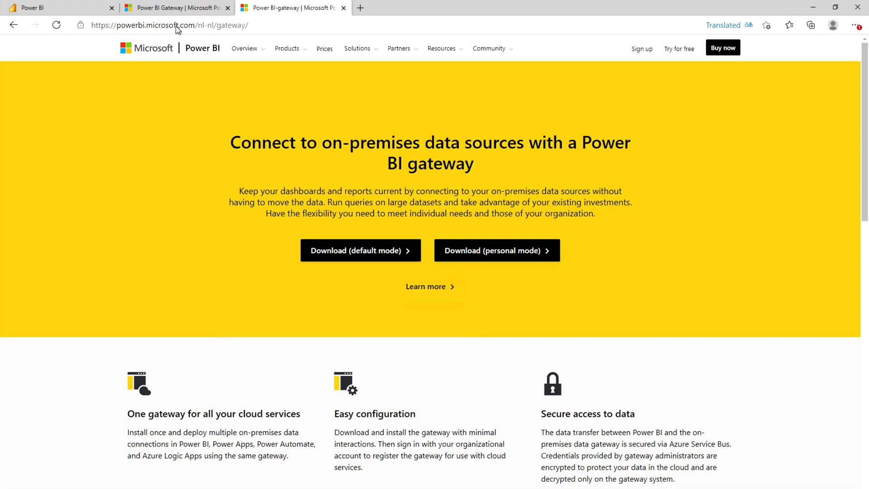
# On the English gateway page, download the standard-mode gateway installer (GatewayInstall.exe, 323 MB)
pyautogui.click(180, 9)
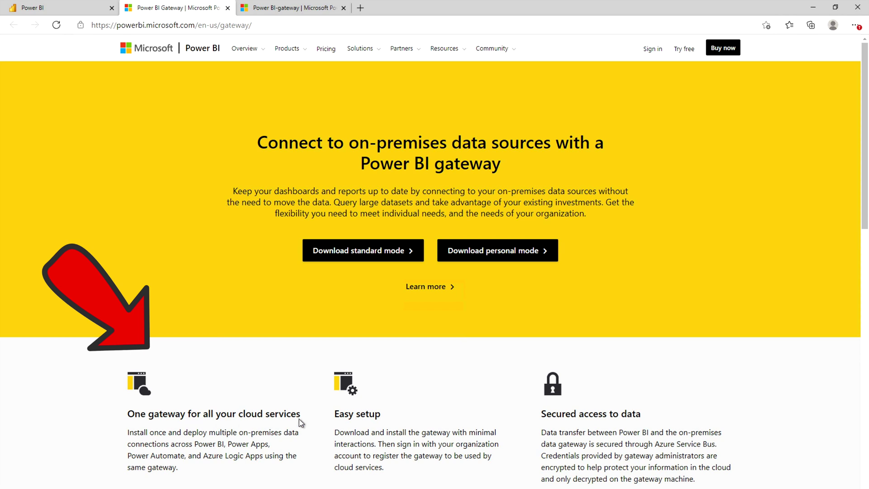
pyautogui.moveTo(302, 413); pyautogui.dragTo(118, 413)
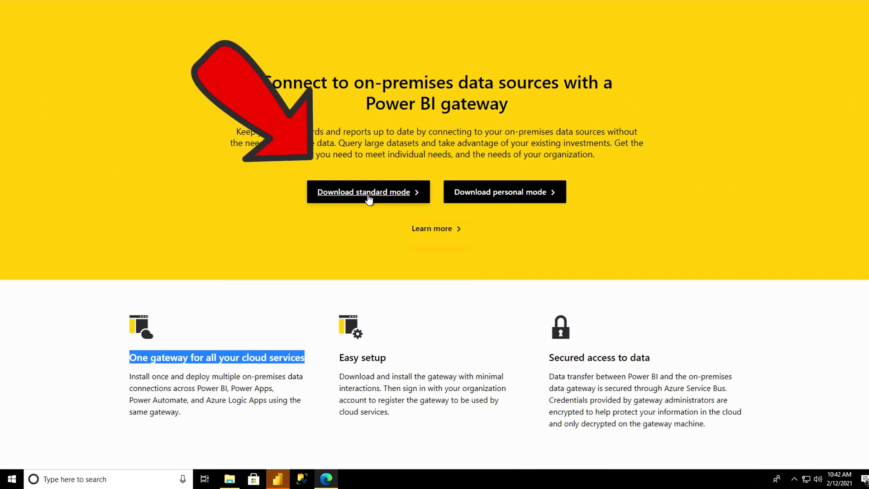
pyautogui.click(368, 199)
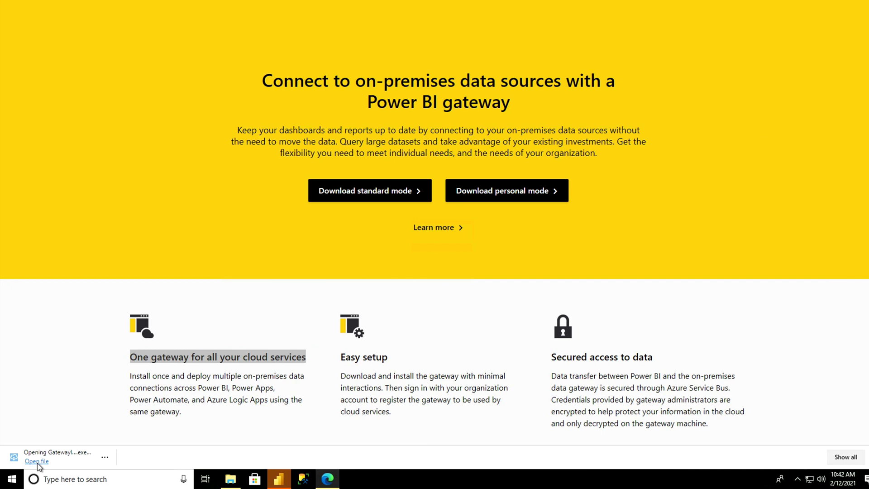
# Run GatewayInstall.exe and install to the default folder, approving each User Account Control prompt
pyautogui.click(302, 229)
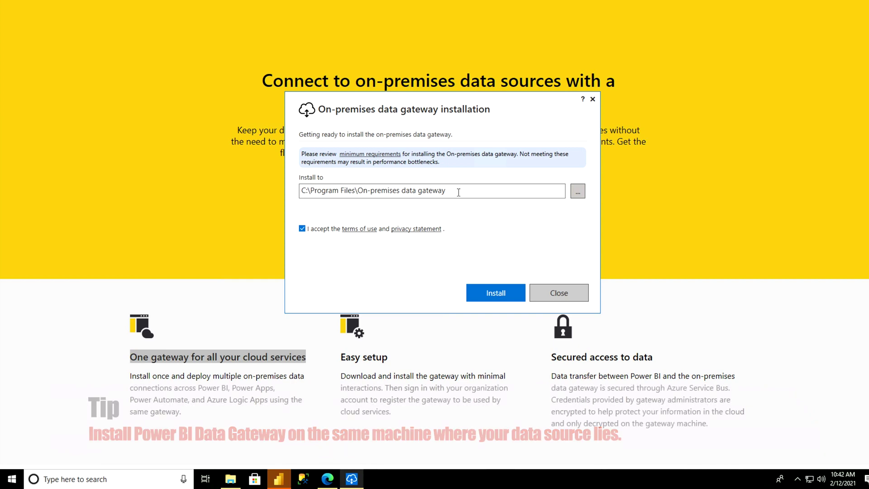
pyautogui.click(491, 290)
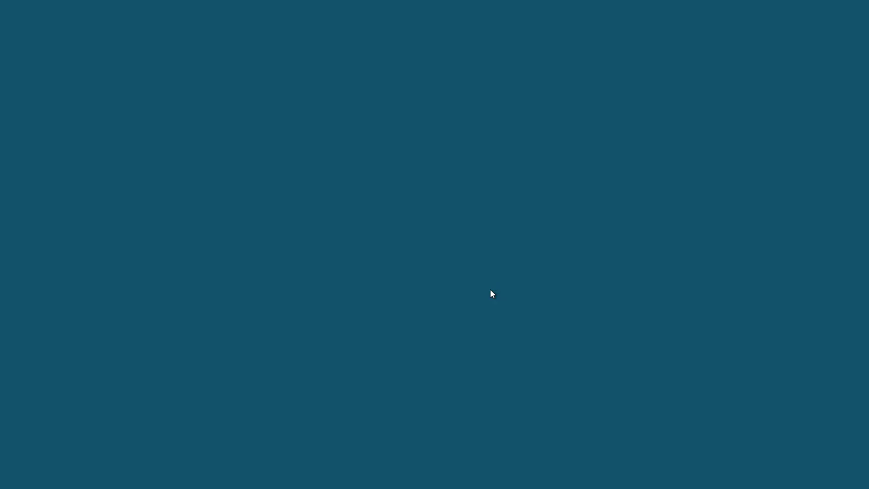
pyautogui.click(422, 278)
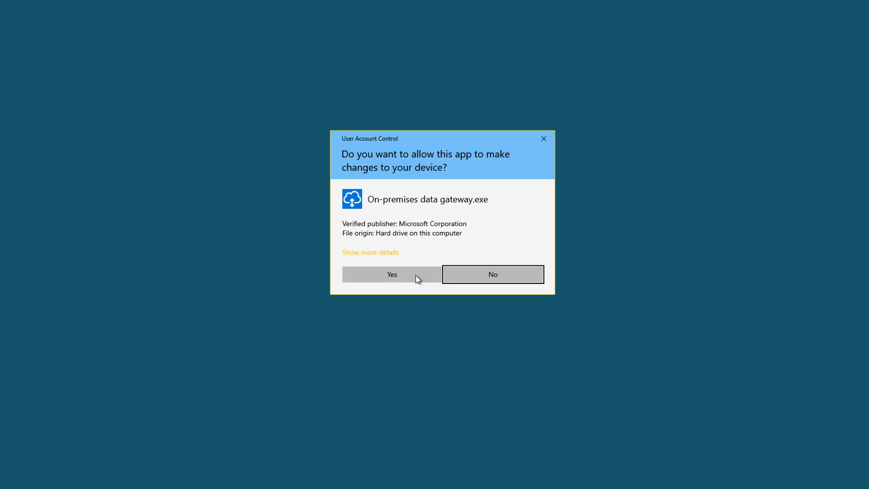
pyautogui.click(415, 279)
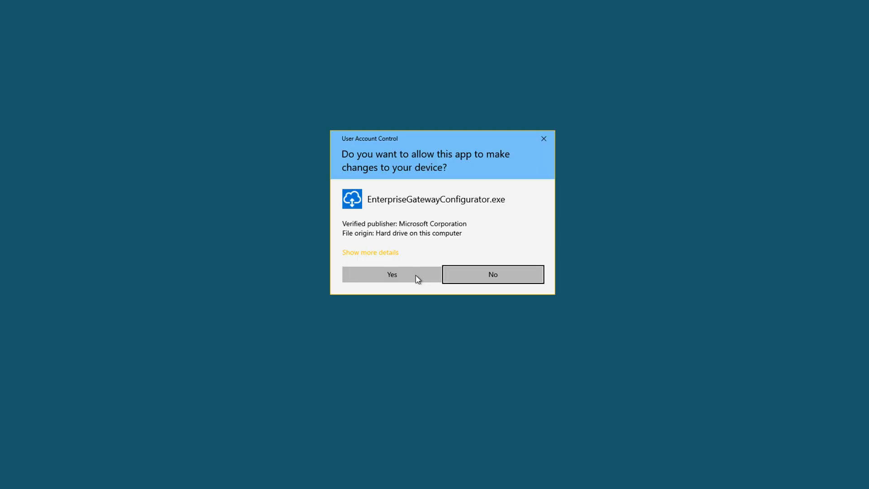
pyautogui.click(418, 278)
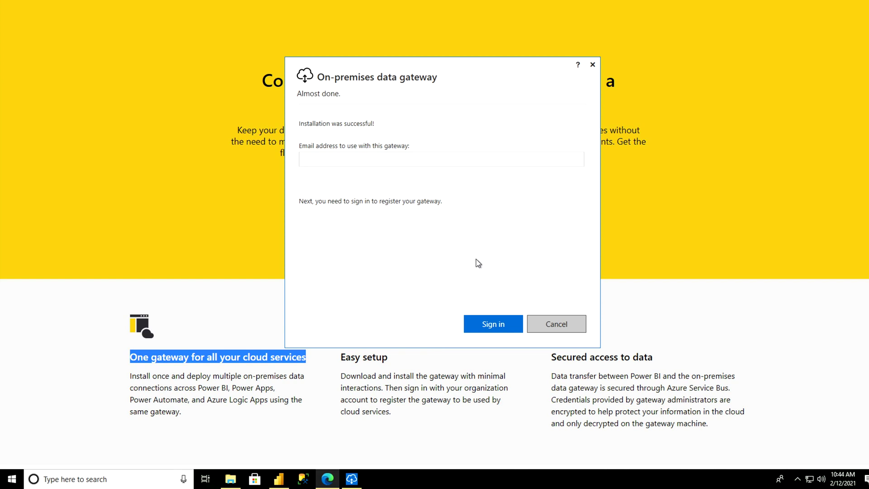
# Enter the organization account's e-mail address in the gateway sign-in field
pyautogui.click(437, 160)
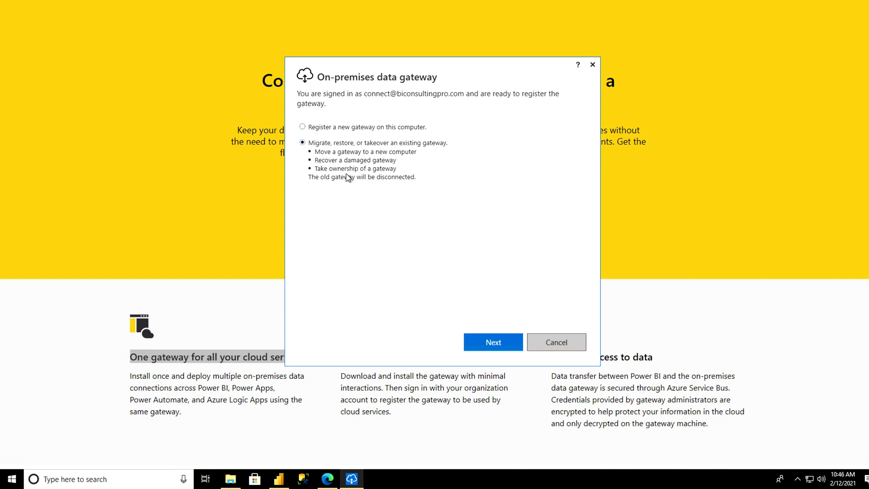
# Choose 'Register a new gateway on this computer' and name the gateway BCP
pyautogui.click(344, 128)
pyautogui.click(485, 340)
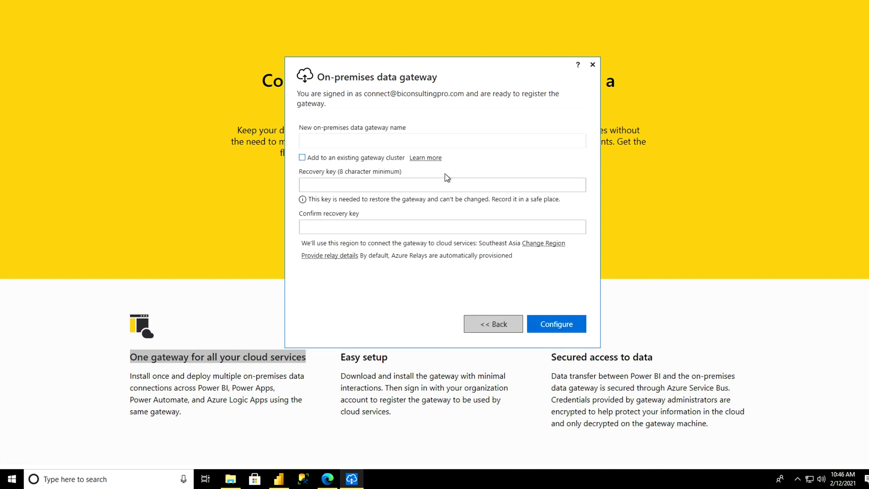
pyautogui.click(425, 141)
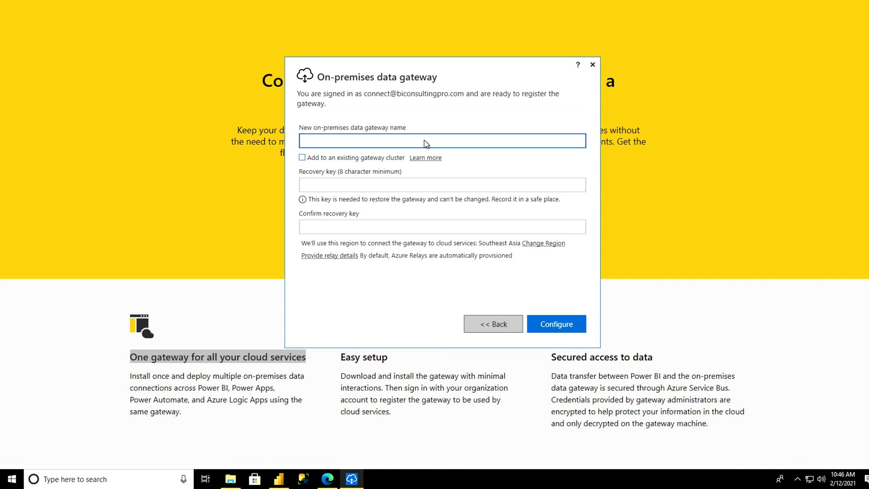
pyautogui.write('BCP')
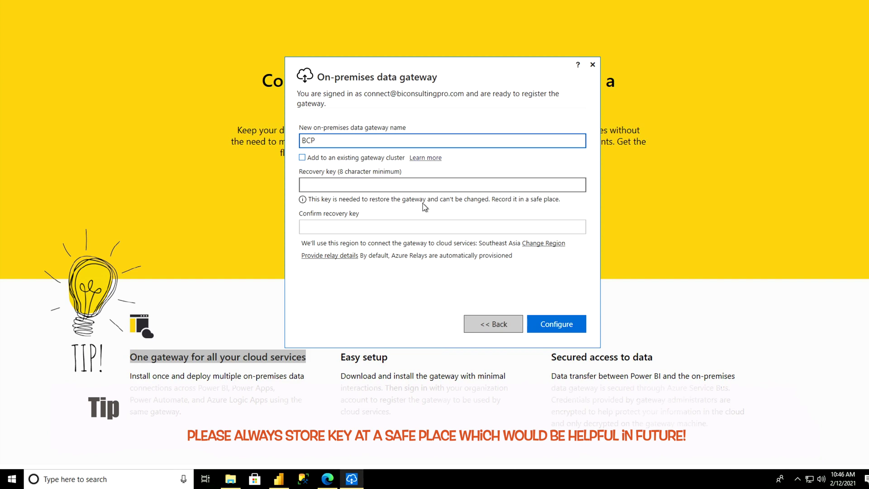
pyautogui.click(410, 183)
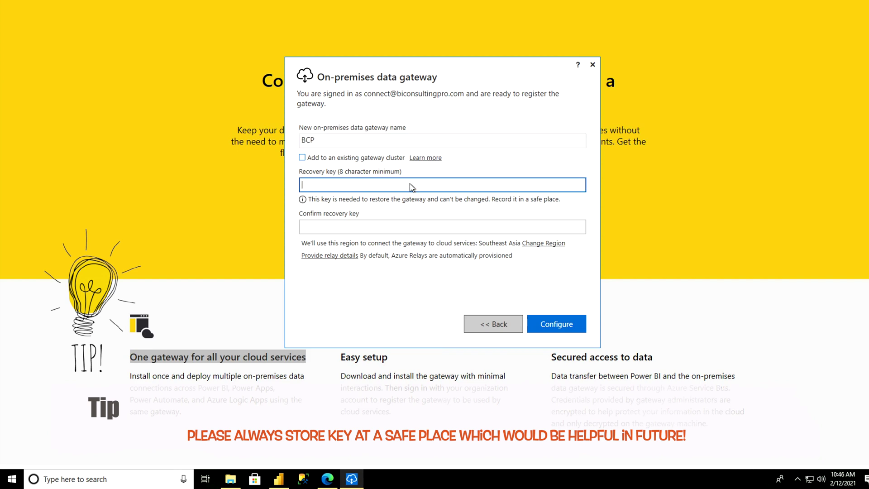
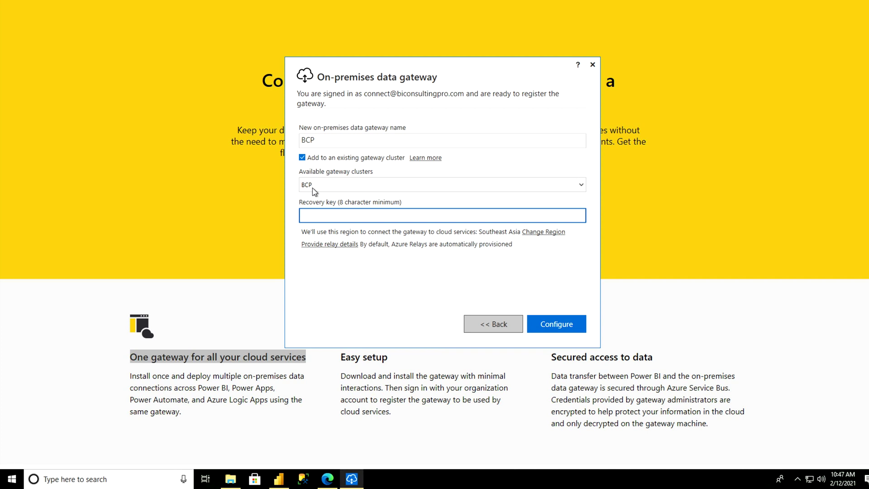
# Open the gateway cluster help link in Google Chrome, set as the always-used app
pyautogui.click(416, 158)
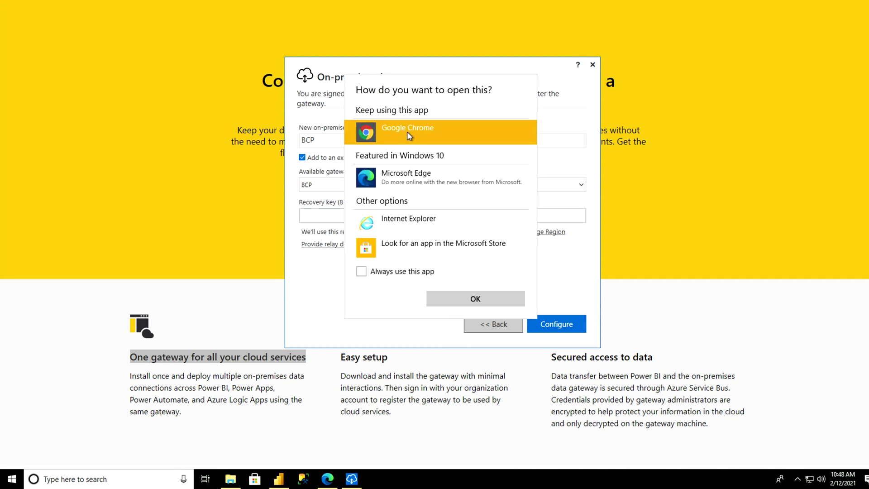
pyautogui.click(376, 272)
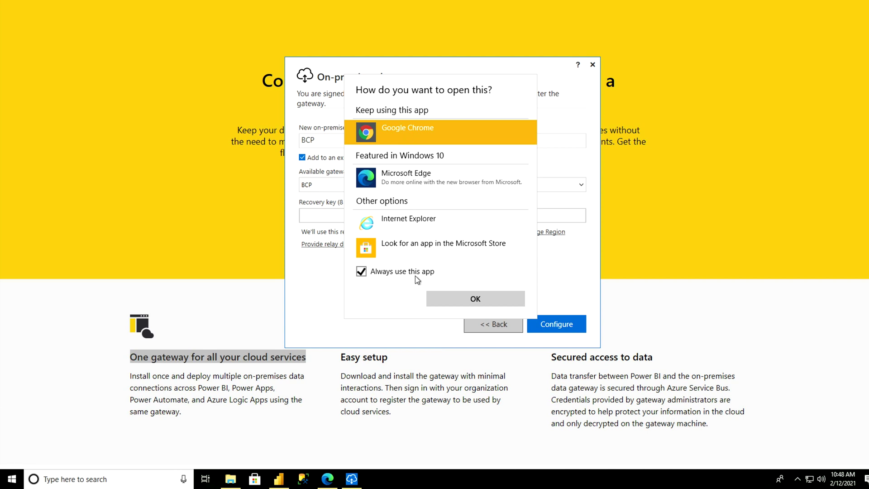
pyautogui.click(471, 307)
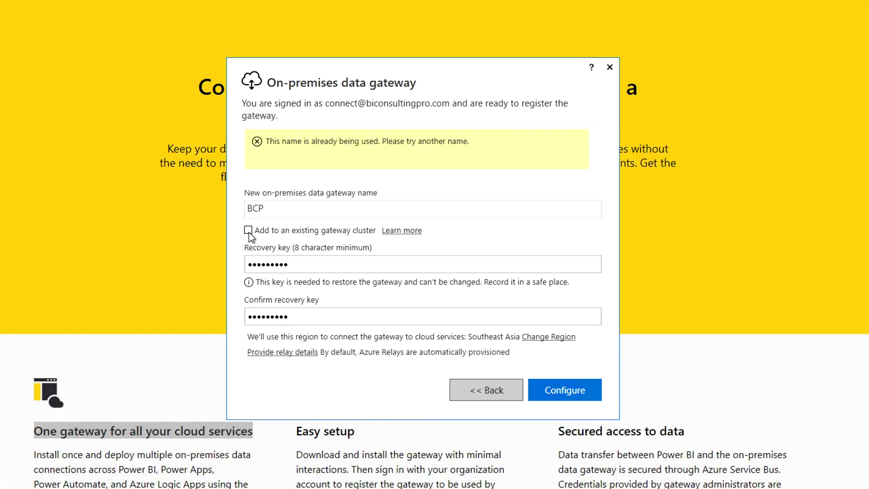
# Choose to join the existing gateway cluster, enter its recovery key, and submit
pyautogui.click(248, 230)
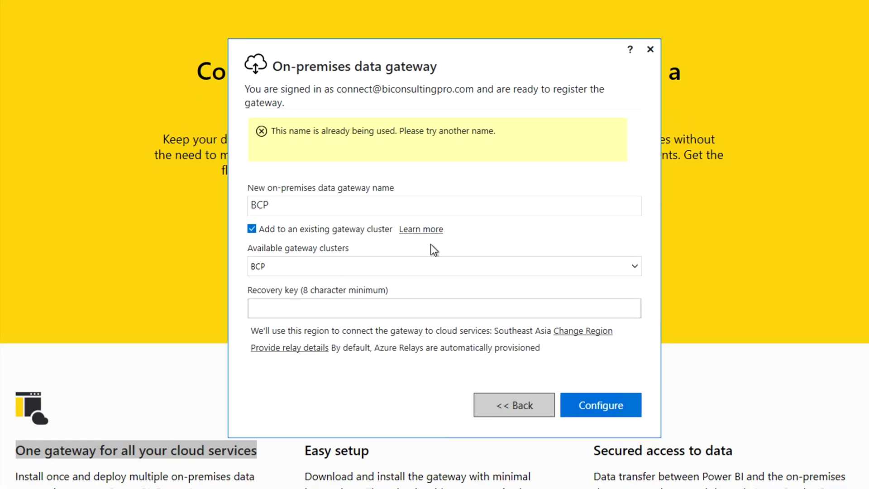
pyautogui.click(297, 307)
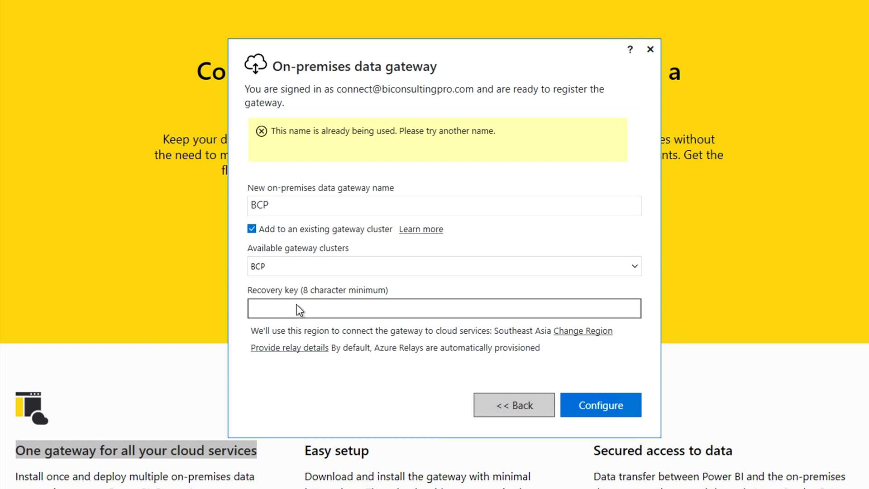
pyautogui.click(297, 308)
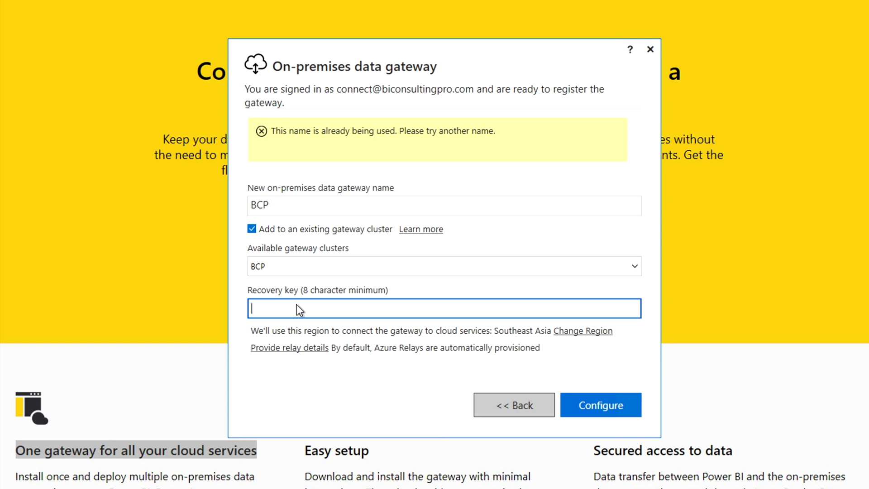
pyautogui.write('••••••••••')
pyautogui.click(565, 403)
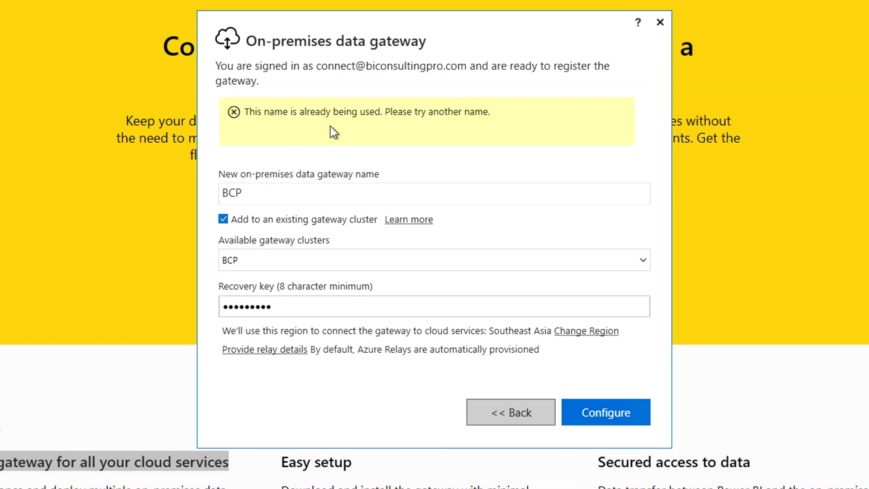
# Rename the gateway to BCP_DEMO and resubmit the registration
pyautogui.click(274, 193)
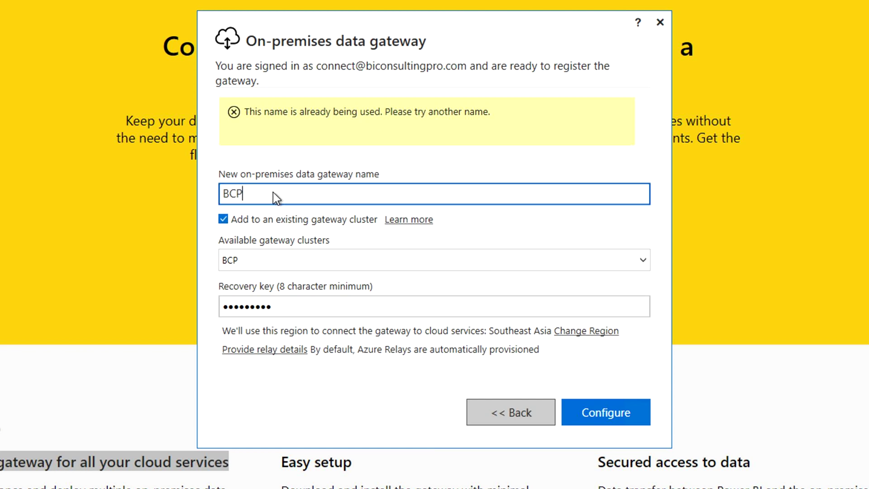
pyautogui.write('_DEMO')
pyautogui.click(608, 422)
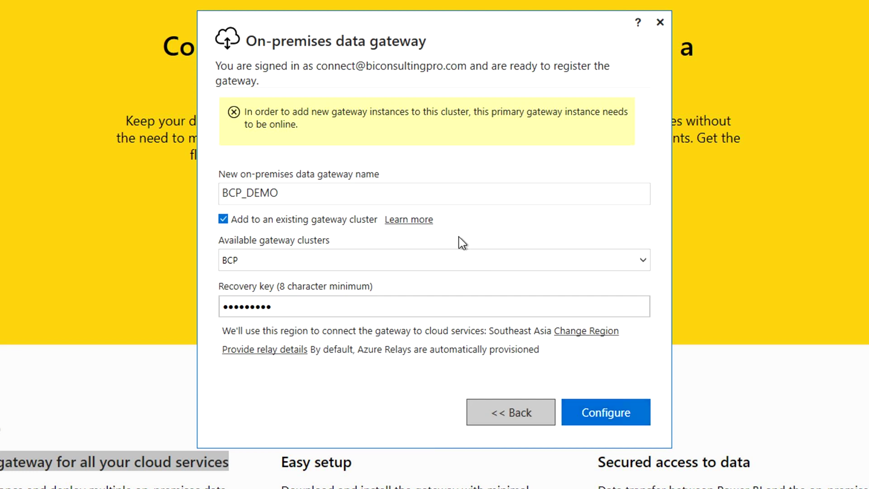
# Register BCP_DEMO as a standalone gateway with a new, confirmed recovery key
pyautogui.click(222, 220)
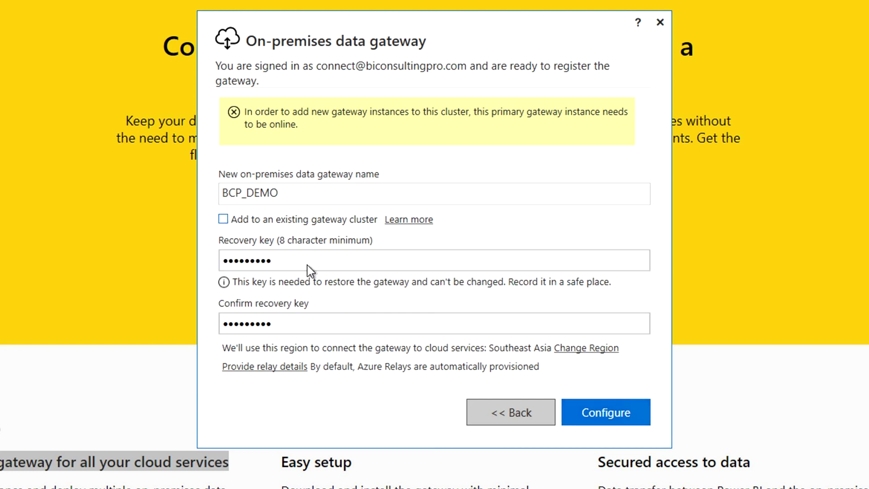
pyautogui.click(284, 259)
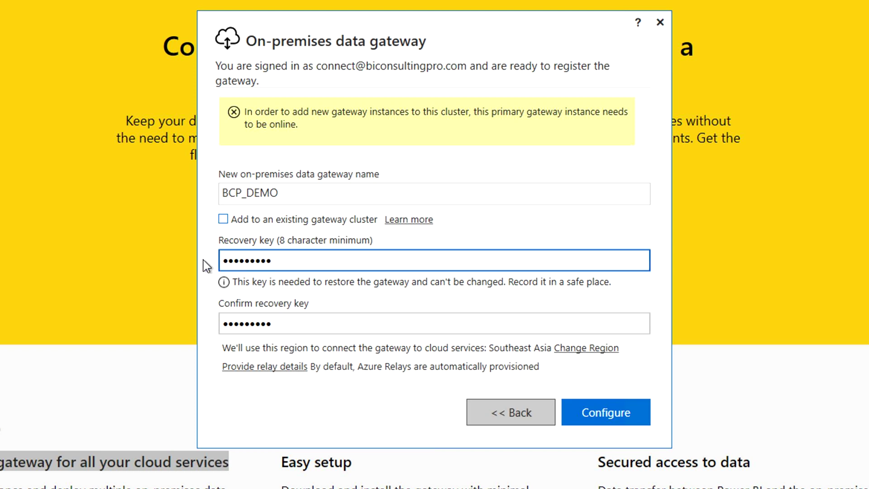
pyautogui.hotkey('ctrl', 'a')
pyautogui.write('*********')
pyautogui.press('Tab')
pyautogui.write('*********')
pyautogui.click(591, 407)
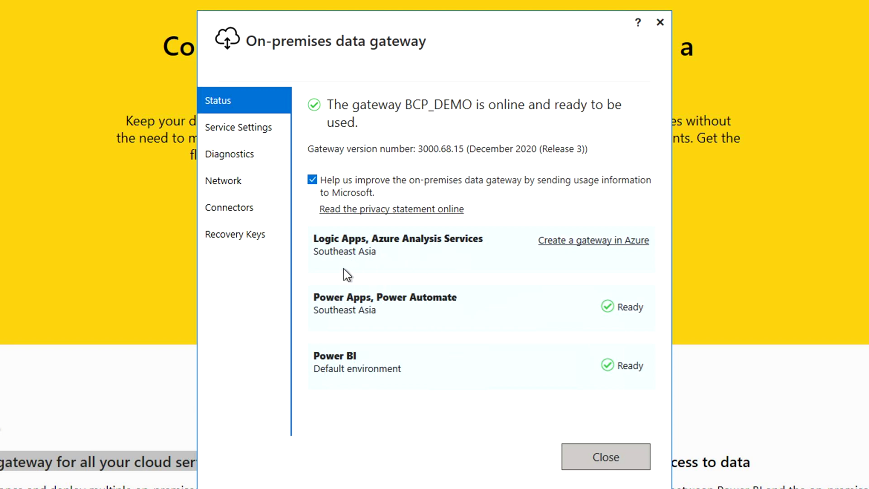
# Review the Service Settings, Diagnostics, Network, Connectors and Recovery Keys pages, then close the gateway window
pyautogui.click(241, 134)
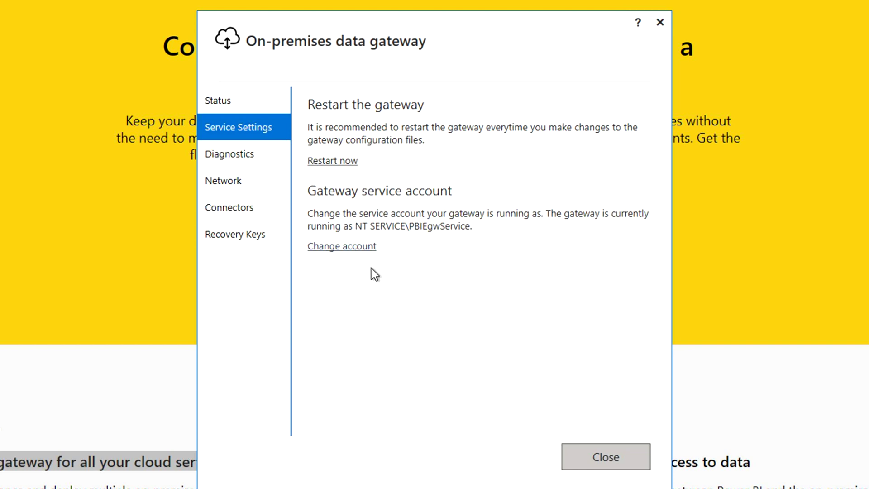
pyautogui.click(228, 155)
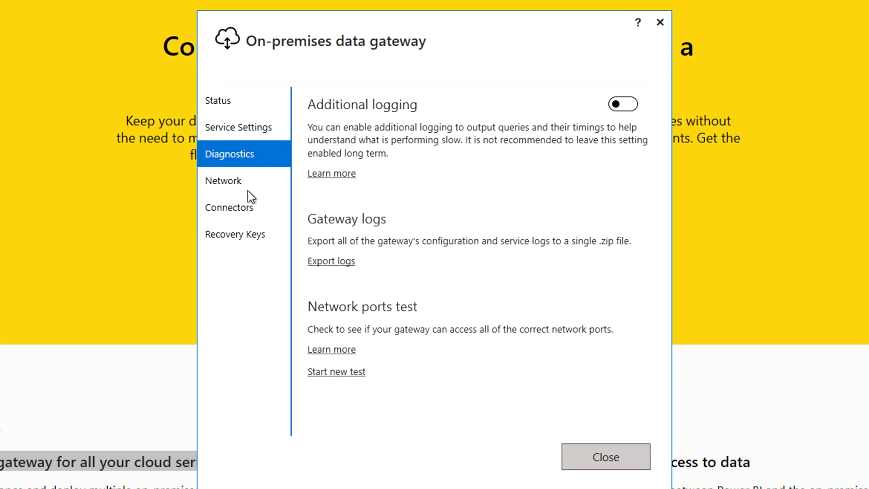
pyautogui.click(224, 183)
pyautogui.click(233, 217)
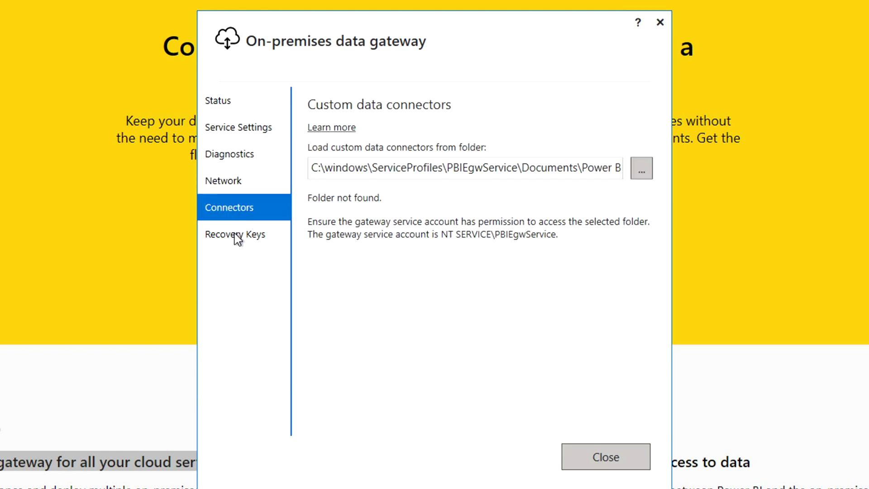
pyautogui.click(234, 232)
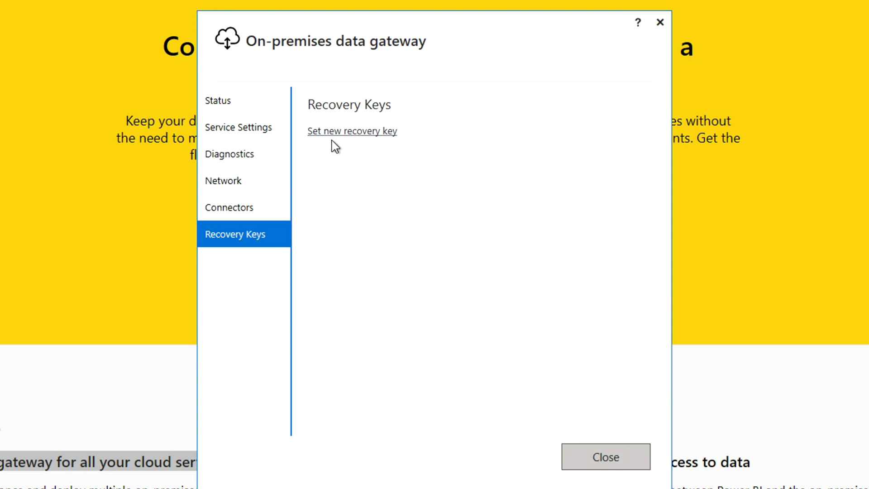
pyautogui.click(383, 136)
pyautogui.click(579, 457)
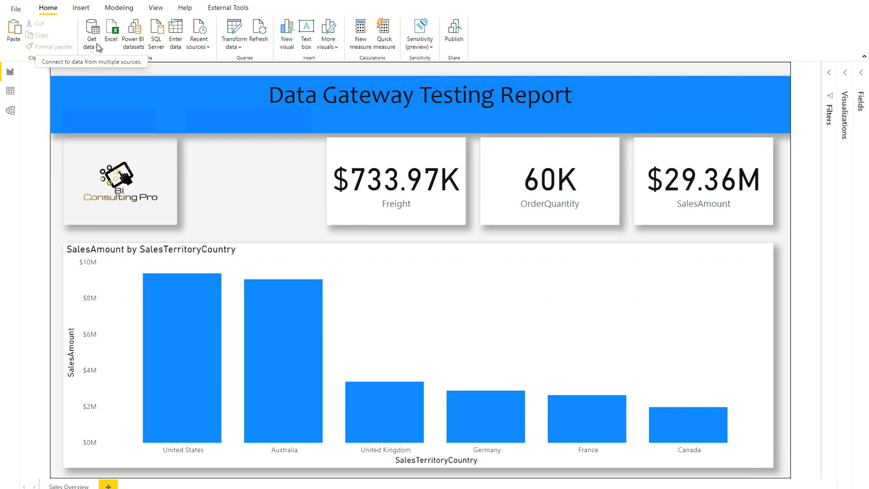
# Open Data source settings from File > Options and settings
pyautogui.click(17, 11)
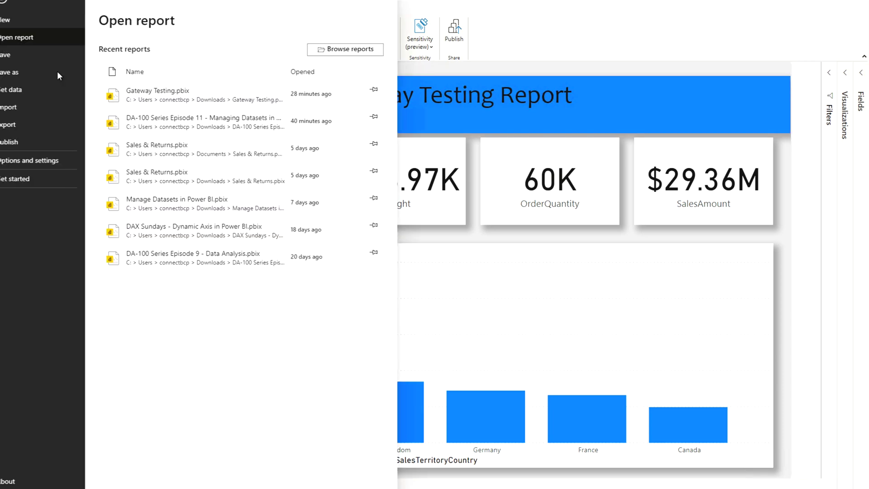
pyautogui.click(38, 156)
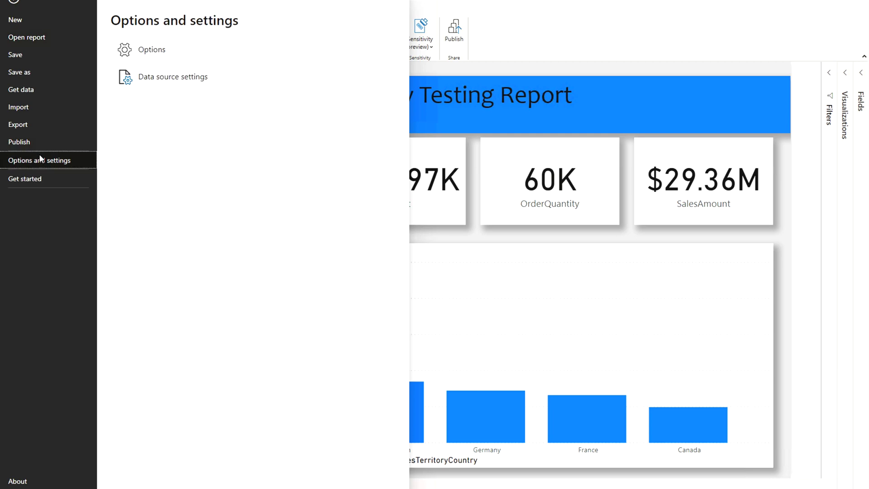
pyautogui.click(155, 78)
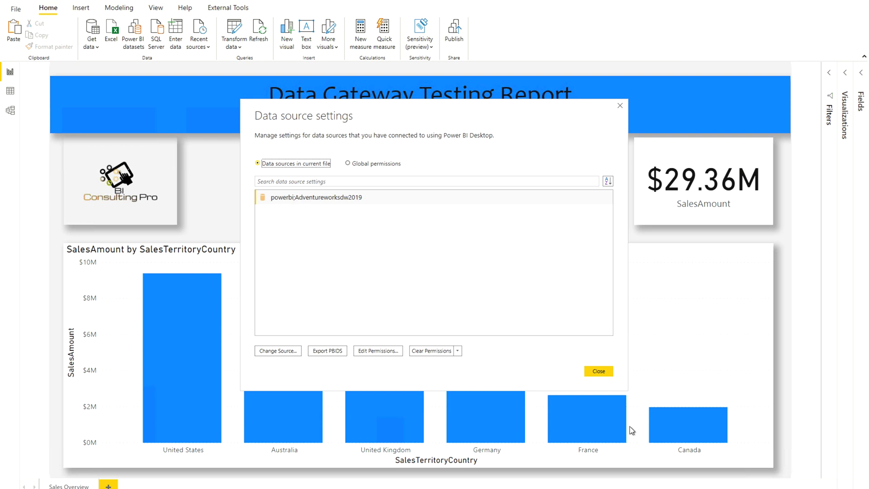
# Publish the report to the Demo workspace, replacing the existing Gateway Testing dataset
pyautogui.click(598, 371)
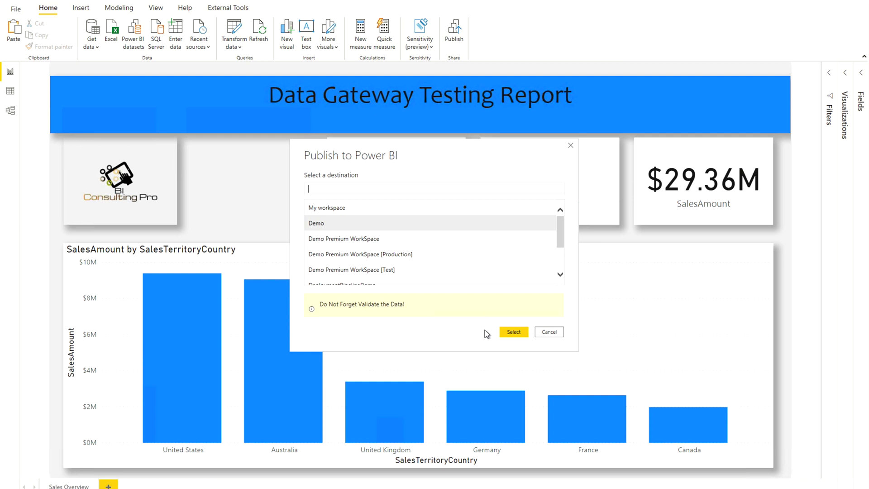
pyautogui.click(516, 333)
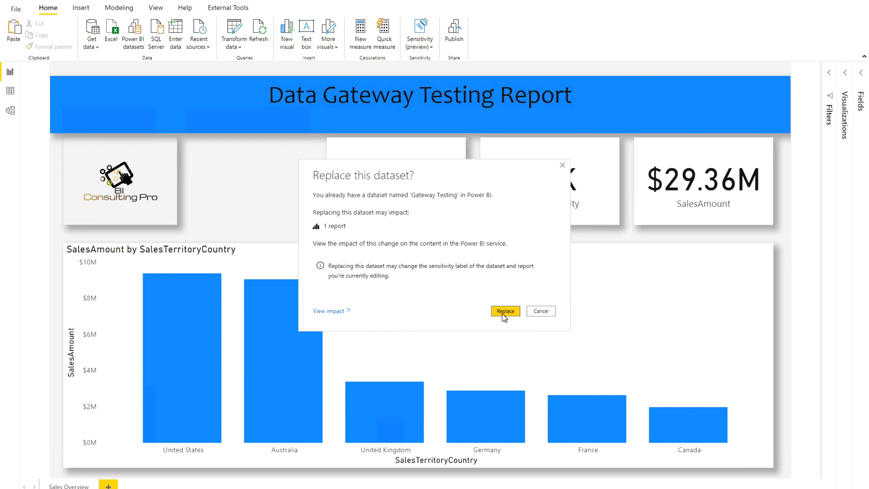
pyautogui.click(503, 312)
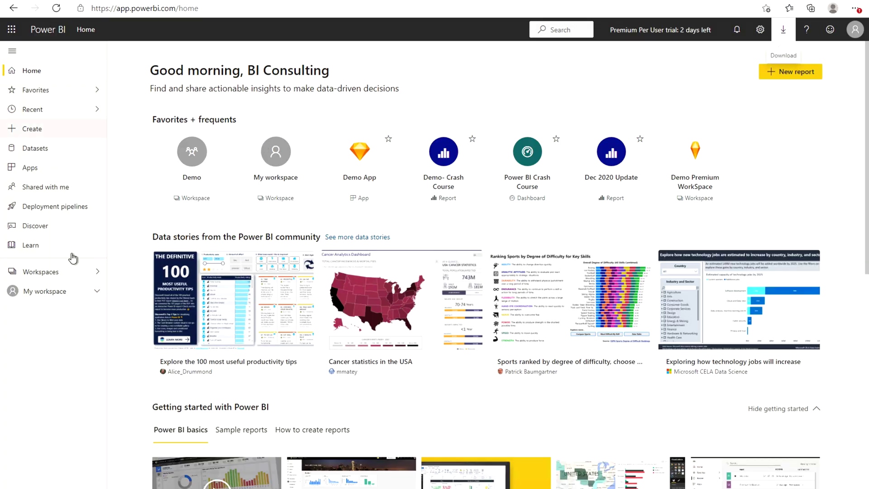
# Go to the Demo workspace and show its items as a list
pyautogui.click(63, 272)
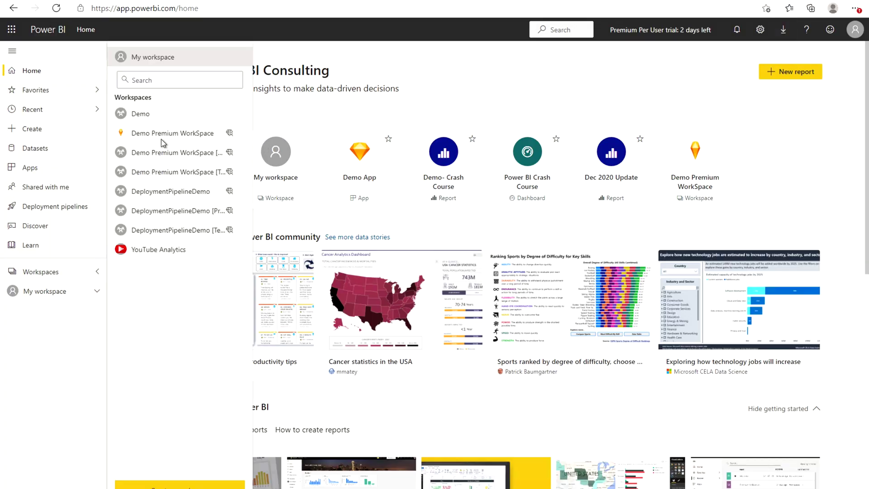
pyautogui.click(144, 116)
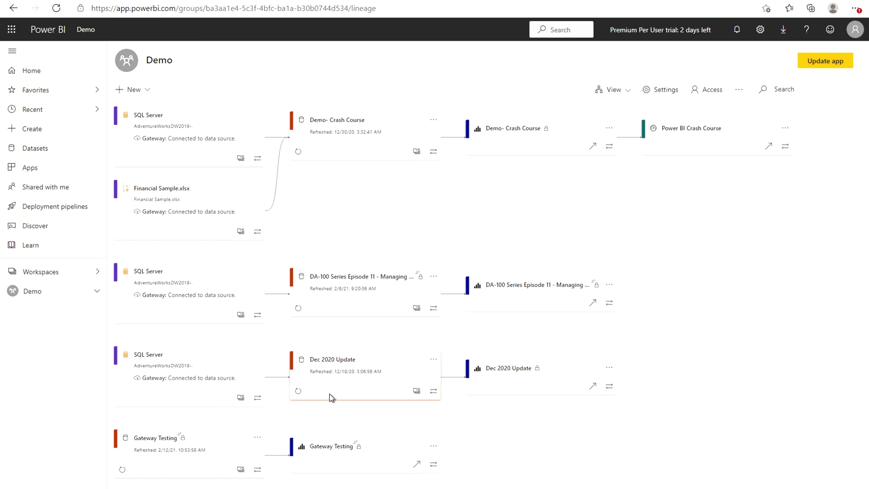
pyautogui.scroll(-1, 329, 394)
pyautogui.click(616, 92)
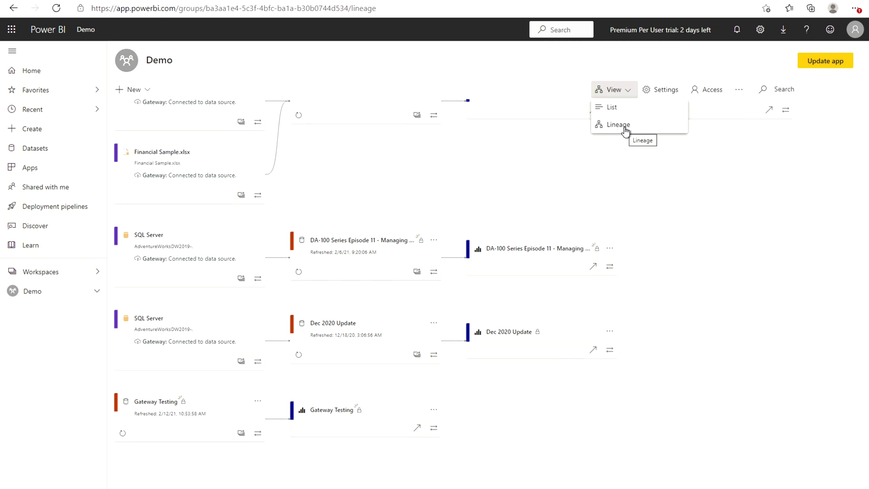
pyautogui.click(607, 107)
pyautogui.moveTo(243, 248)
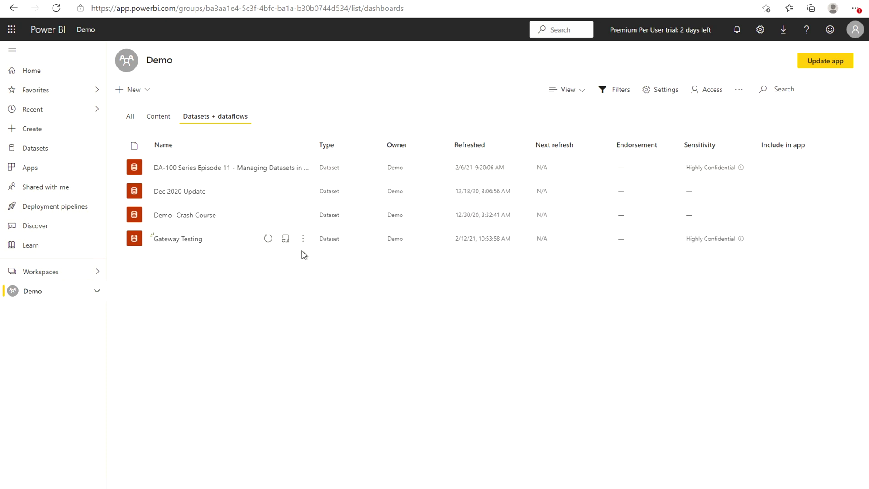
pyautogui.moveTo(277, 246)
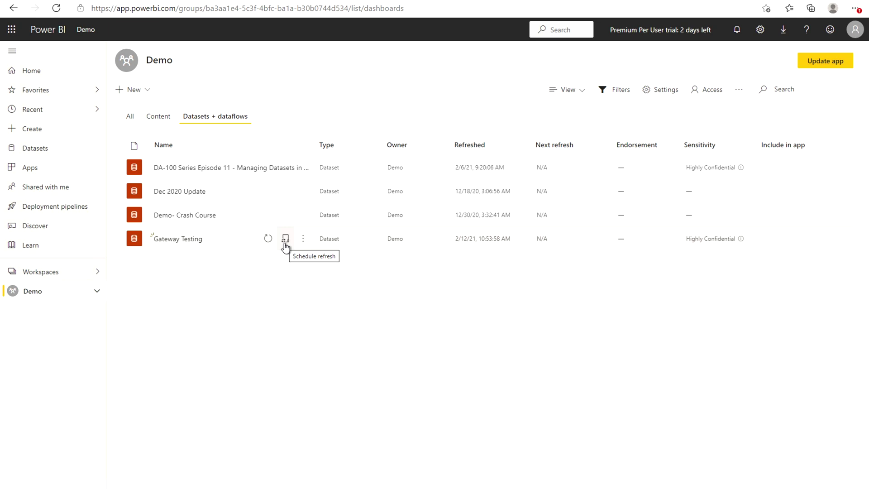
# Return to Lineage view and open Gateway Testing's Schedule refresh settings
pyautogui.click(581, 94)
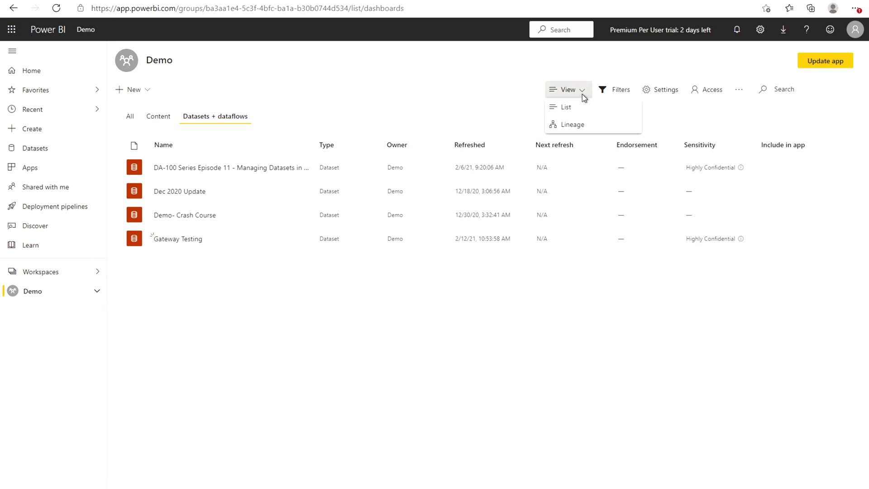
pyautogui.click(569, 124)
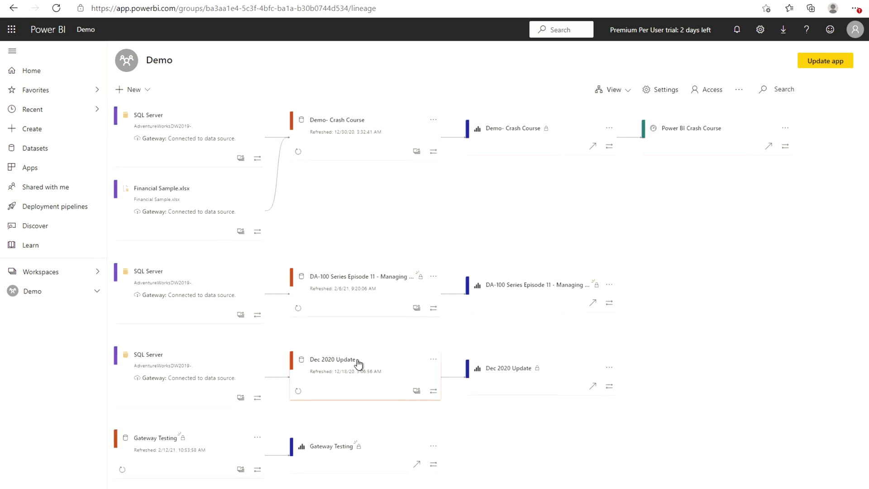
pyautogui.scroll(-1, 254, 413)
pyautogui.click(257, 403)
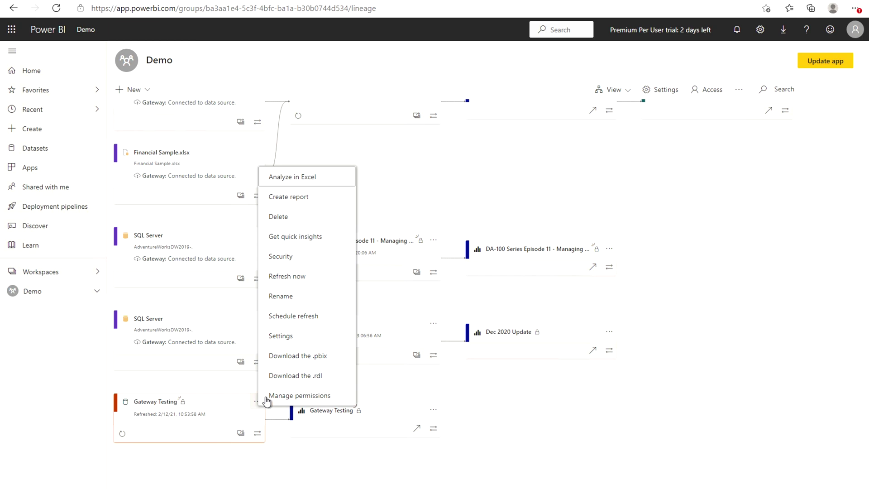
pyautogui.click(297, 318)
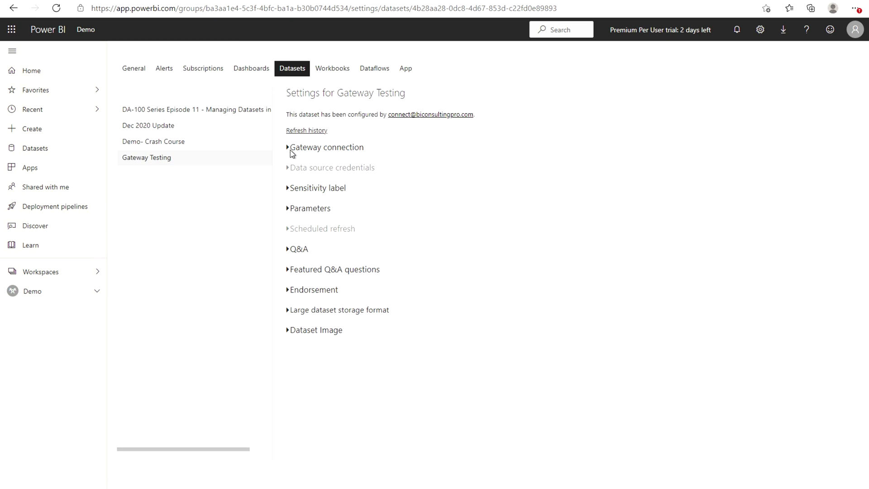
# Under Gateway connection, add the dataset's SQL Server source to the BCP_DEMO gateway
pyautogui.click(288, 148)
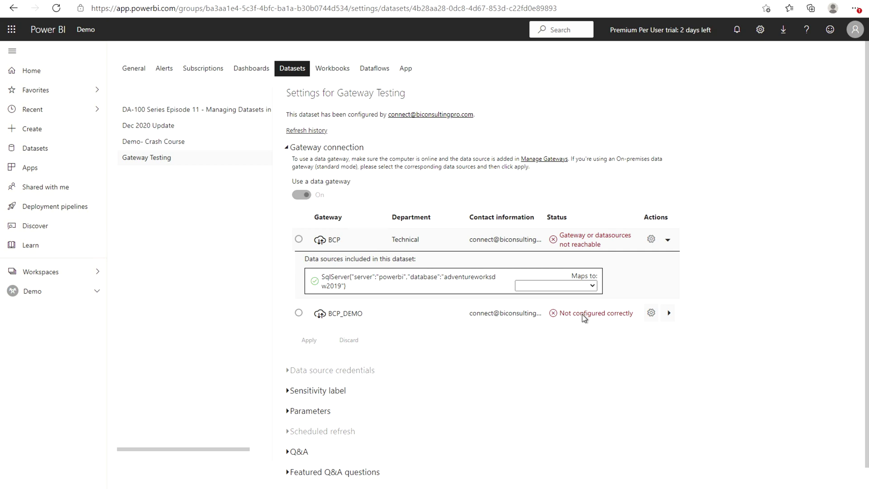
pyautogui.click(668, 313)
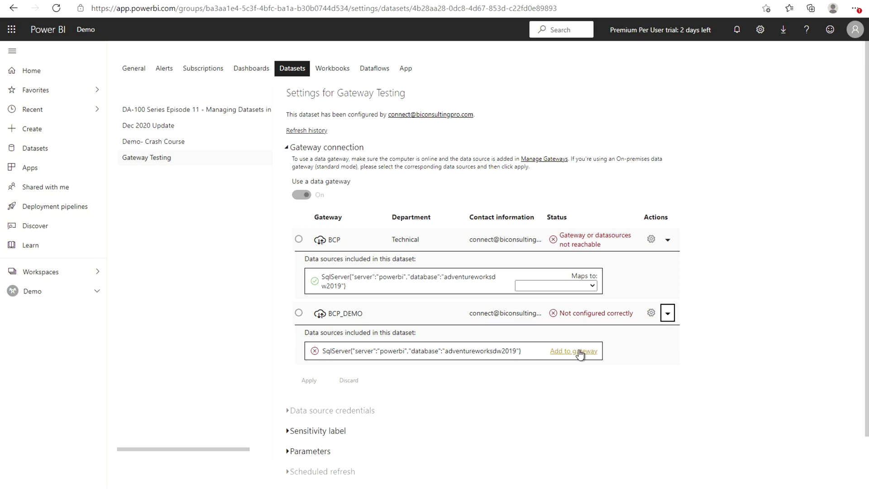
pyautogui.click(580, 352)
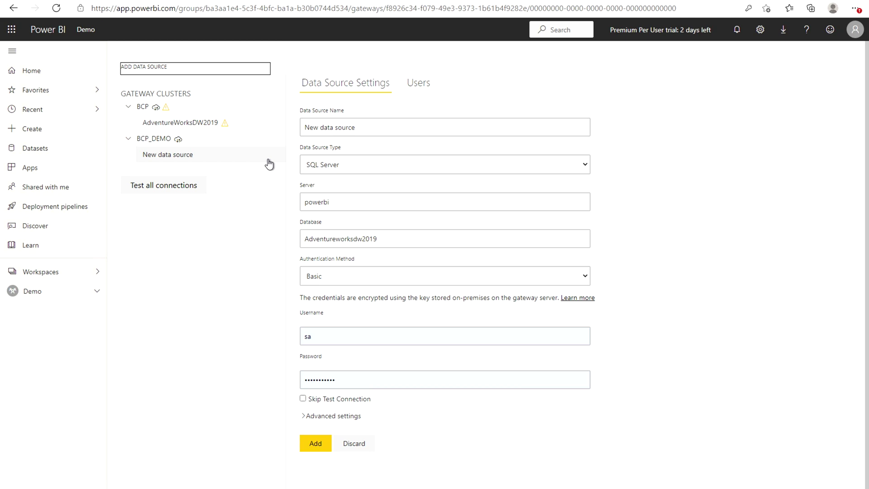
# Name the new data source 'SQL Server (On Prem)', keep type SQL Server, and add it
pyautogui.click(355, 126)
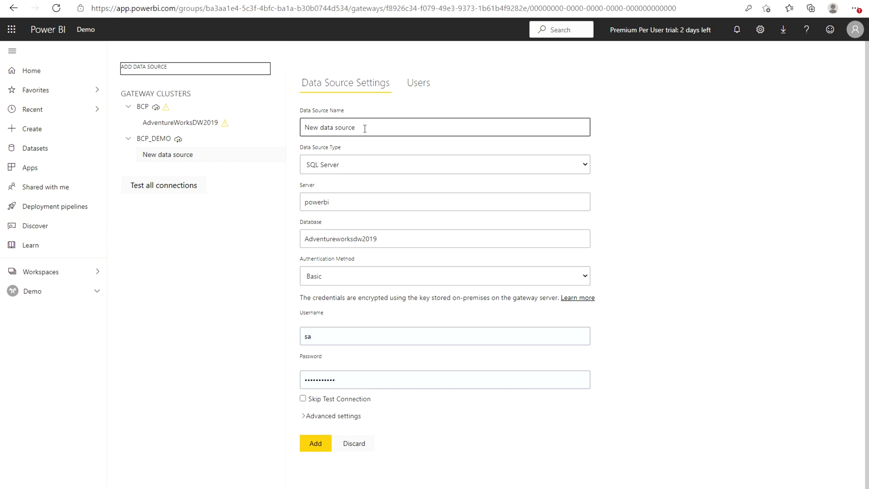
pyautogui.moveTo(365, 129); pyautogui.dragTo(302, 125)
pyautogui.write('SQ')
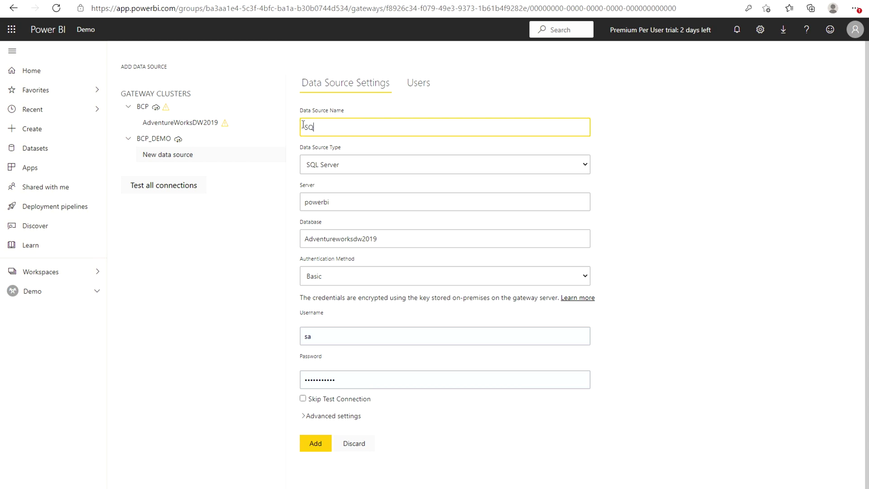
pyautogui.write('L Server (On Prem)')
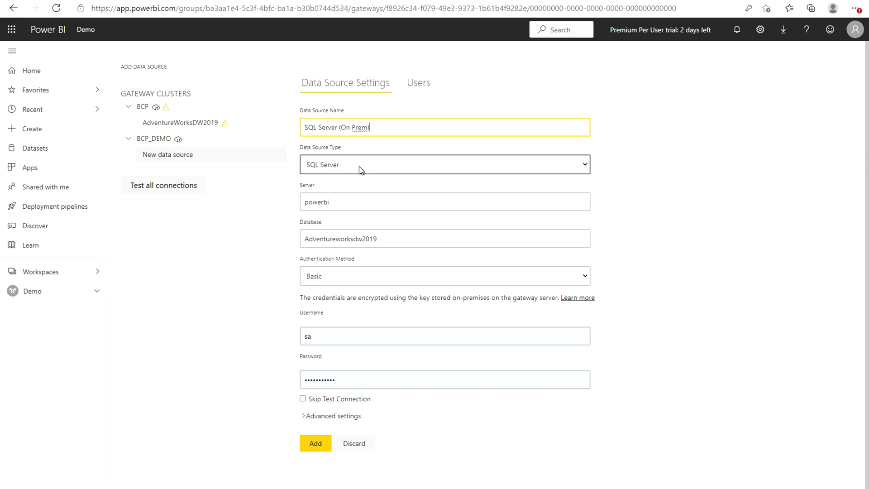
pyautogui.click(360, 170)
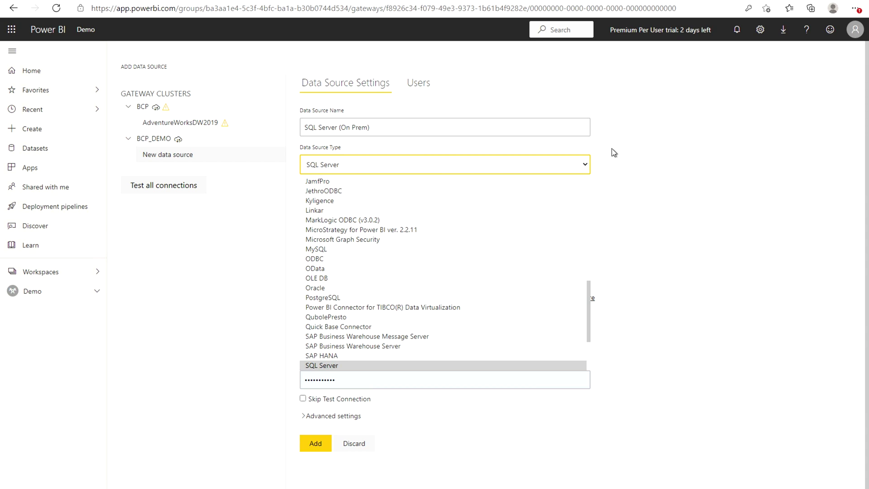
pyautogui.press('Tab')
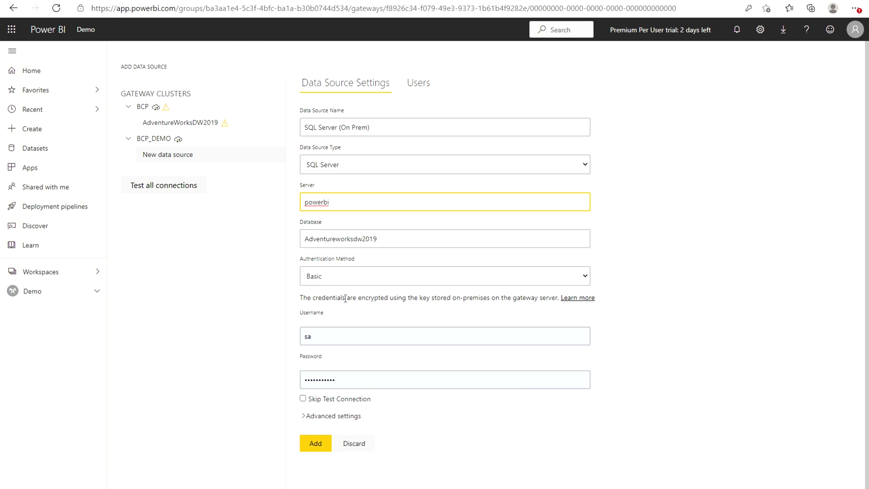
pyautogui.click(315, 443)
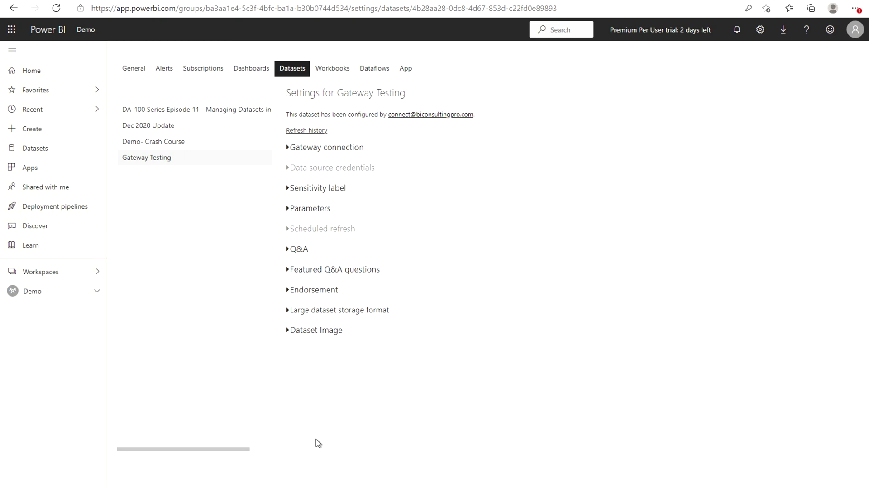
# Map BCP_DEMO's data source to SQL Server (On Prem) and apply the gateway connection
pyautogui.click(292, 151)
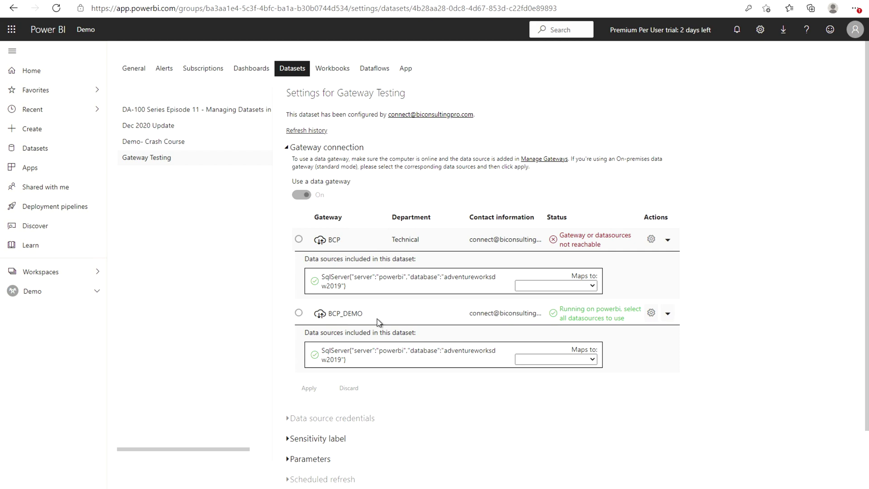
pyautogui.click(580, 359)
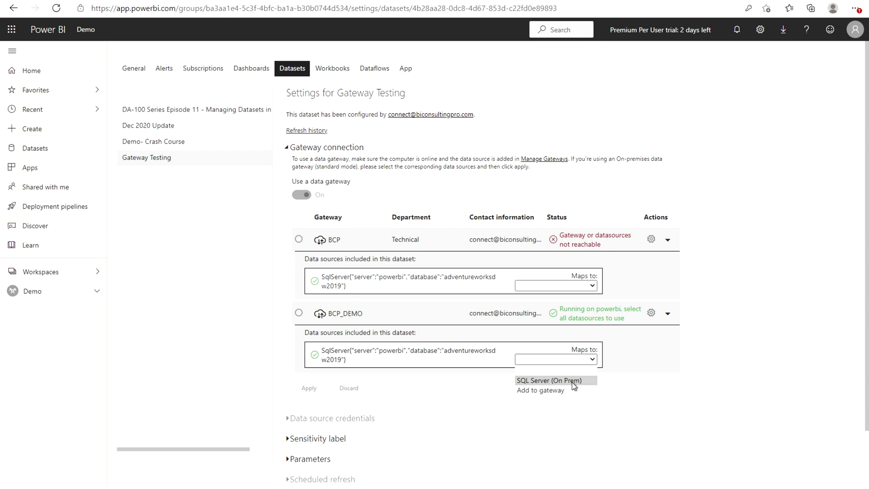
pyautogui.click(573, 381)
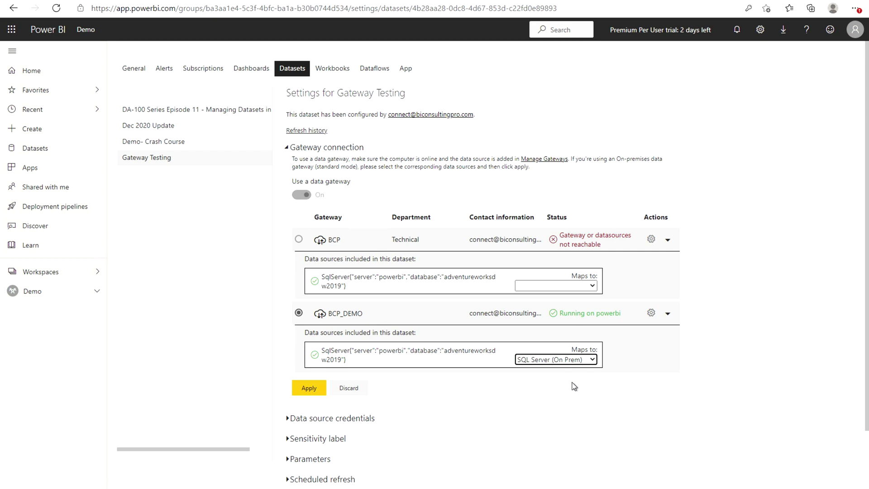
pyautogui.click(308, 388)
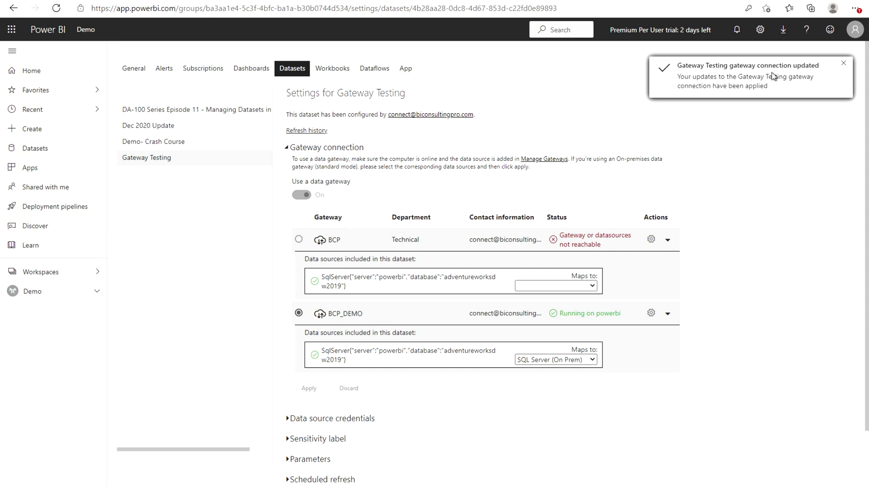
# Expand the Gateway Testing dataset's data source credentials and scheduled refresh sections
pyautogui.scroll(-1, 783, 147)
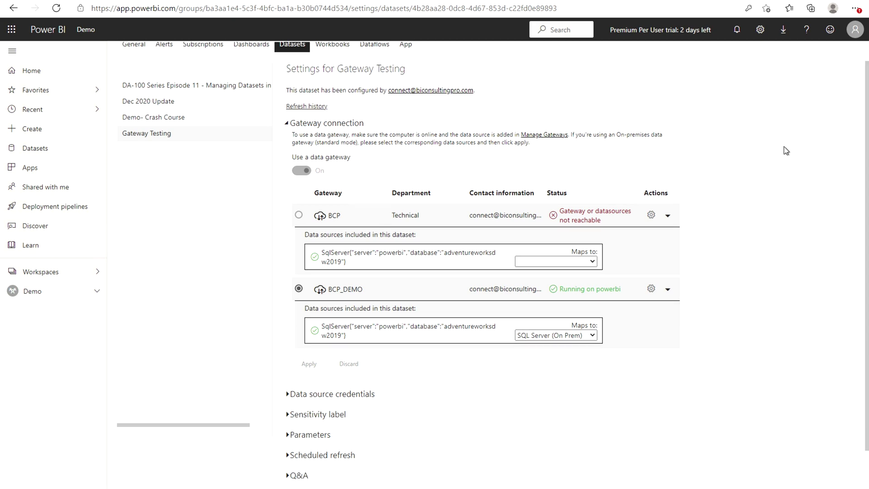
pyautogui.click(291, 378)
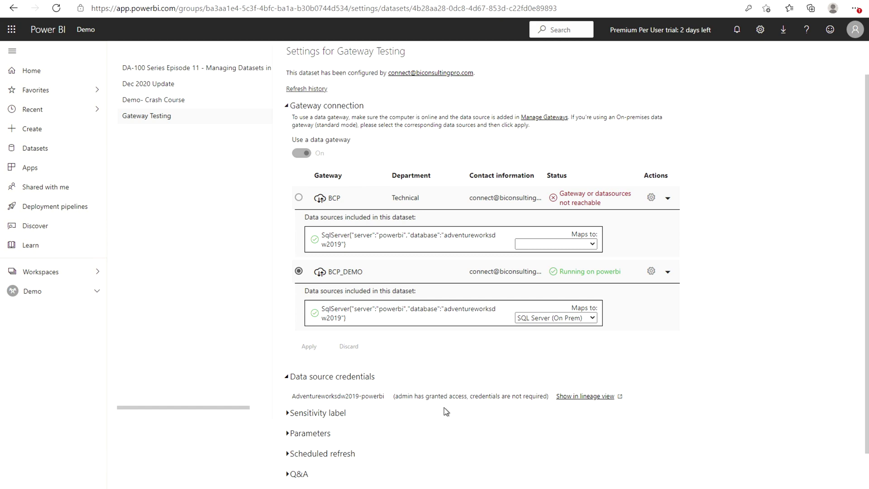
pyautogui.click(287, 453)
# Turn on scheduled refresh, keeping Coordinated Universal Time as the time zone
pyautogui.scroll(-2, 402, 439)
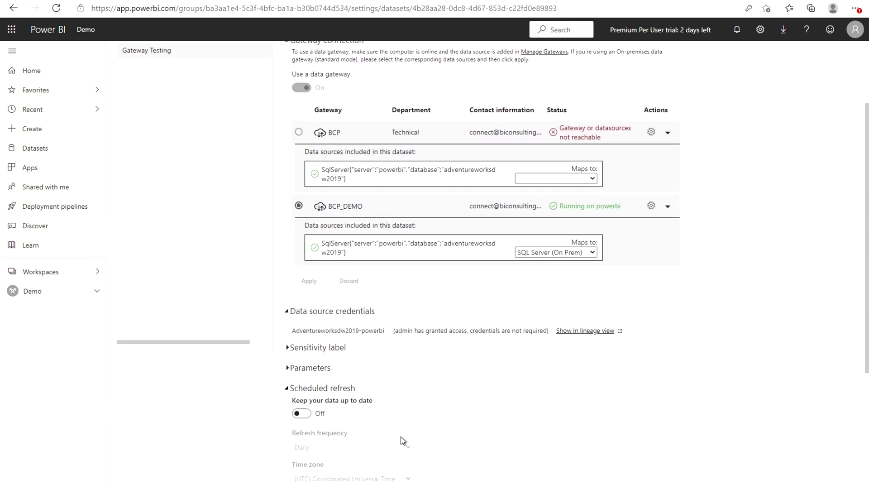
pyautogui.scroll(-2, 403, 440)
pyautogui.scroll(-2, 402, 440)
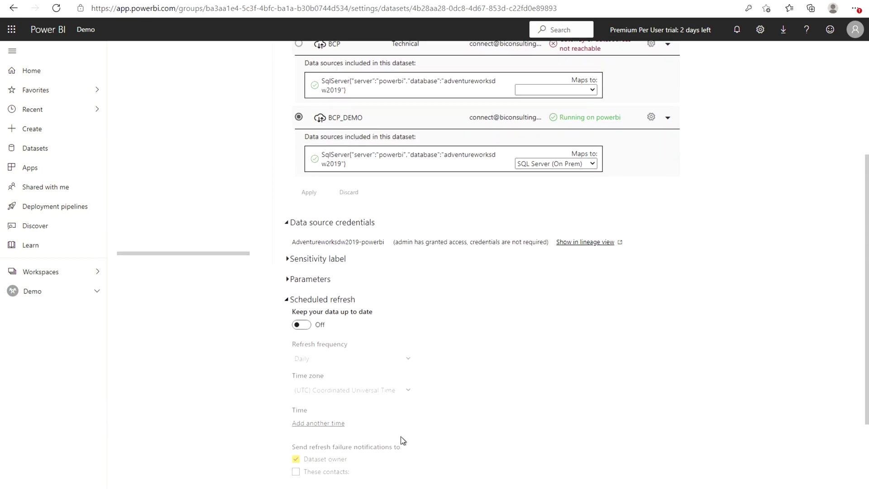
pyautogui.scroll(-1, 402, 439)
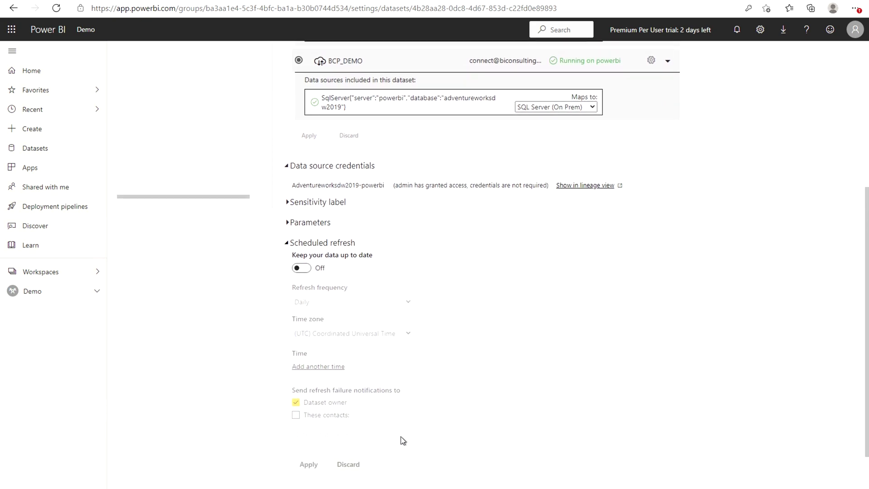
pyautogui.click(301, 262)
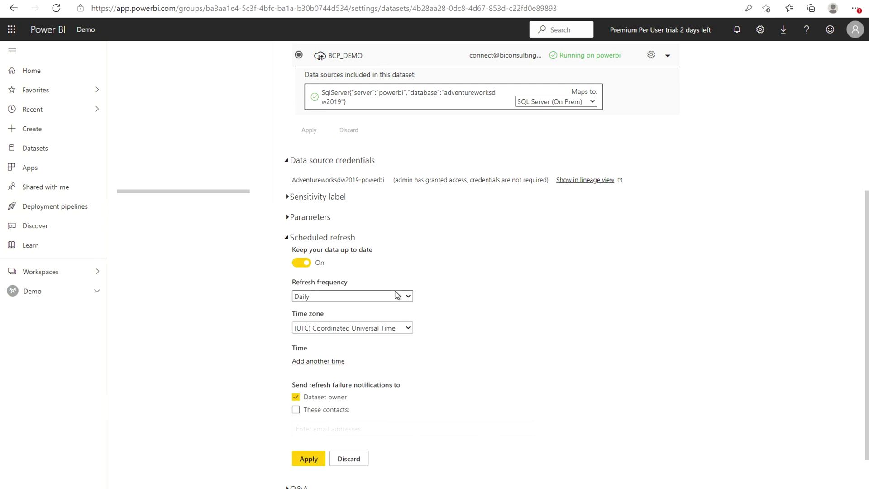
pyautogui.click(396, 330)
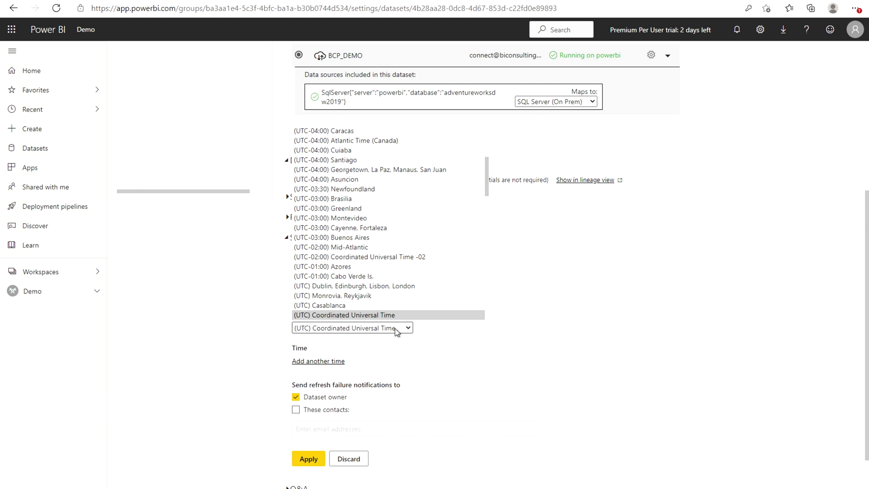
pyautogui.click(396, 331)
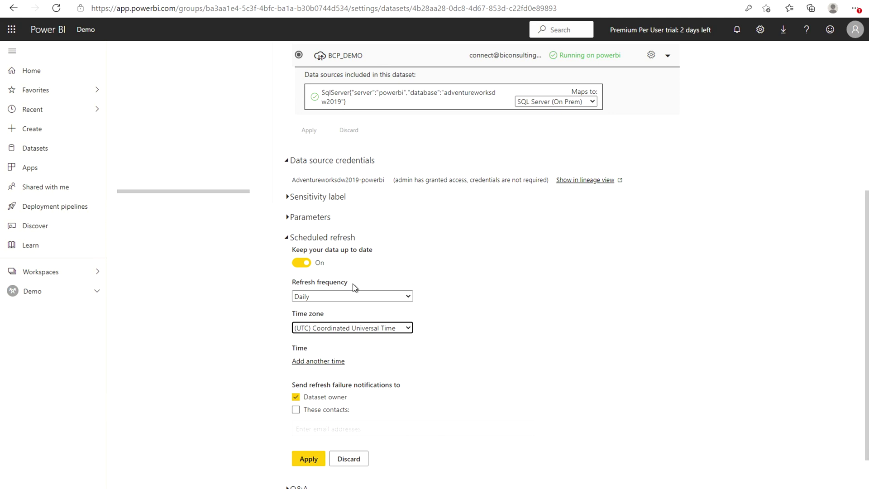
# Set the refresh frequency to Weekly with an added refresh time of 1:00 AM
pyautogui.click(348, 297)
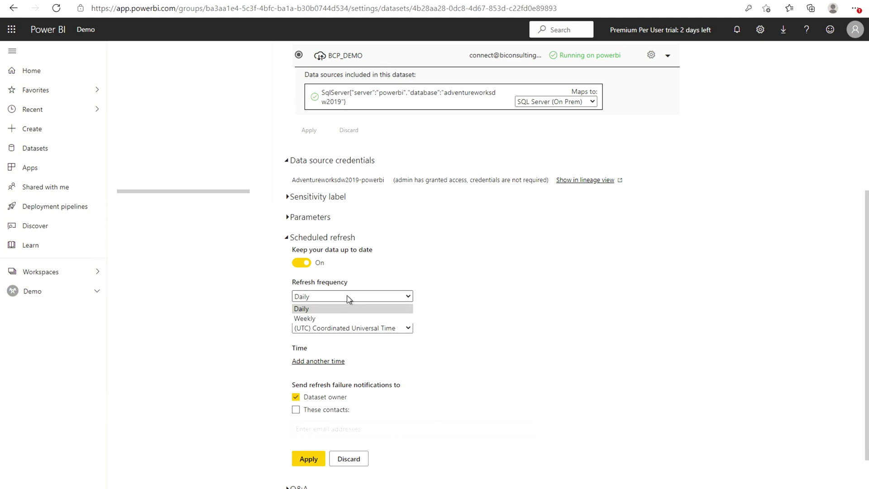
pyautogui.click(332, 317)
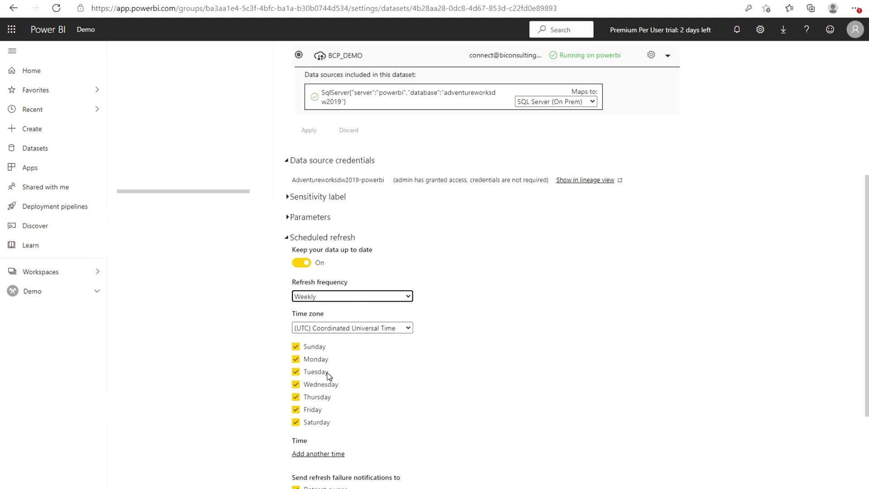
pyautogui.scroll(-1, 329, 376)
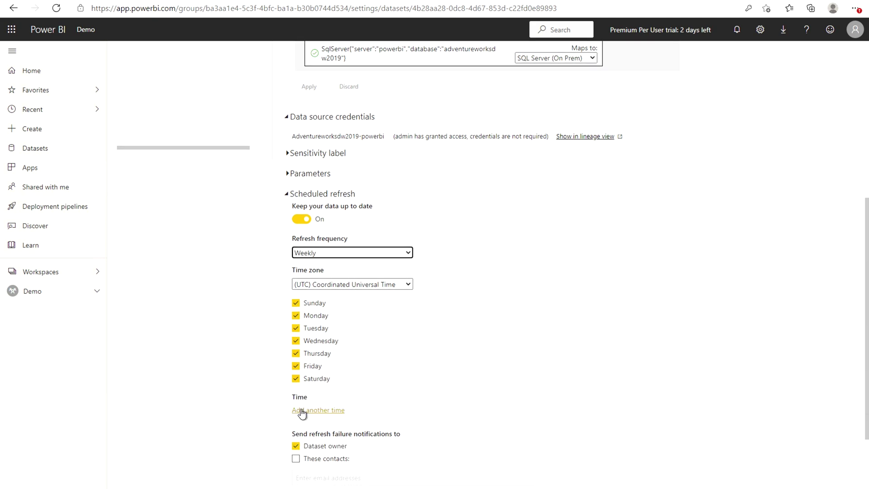
pyautogui.click(300, 410)
pyautogui.scroll(-1, 376, 410)
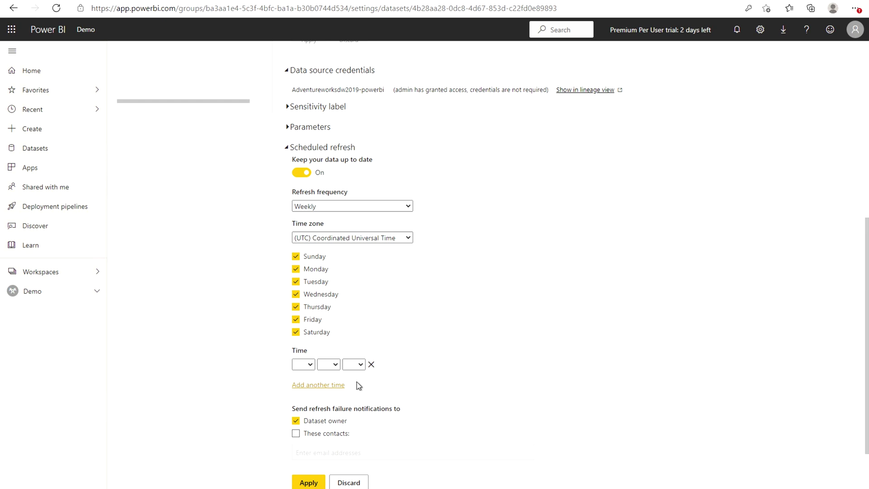
pyautogui.click(310, 365)
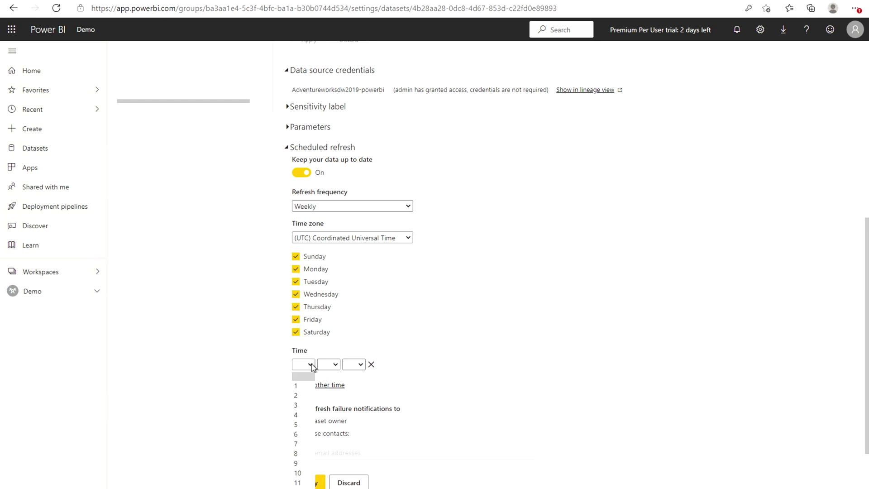
pyautogui.click(299, 385)
pyautogui.click(335, 364)
pyautogui.click(329, 386)
pyautogui.click(361, 364)
pyautogui.click(353, 385)
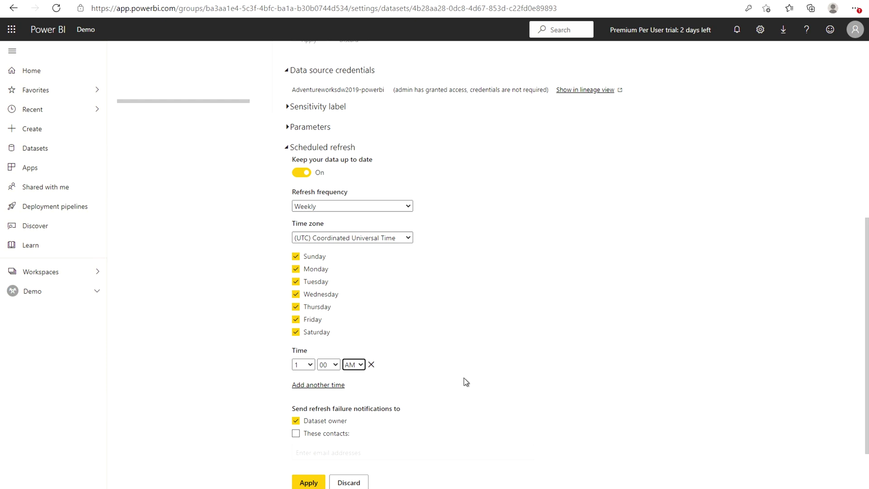
# Leave failure notifications to extra contacts off and apply the weekly refresh schedule
pyautogui.scroll(-1, 464, 381)
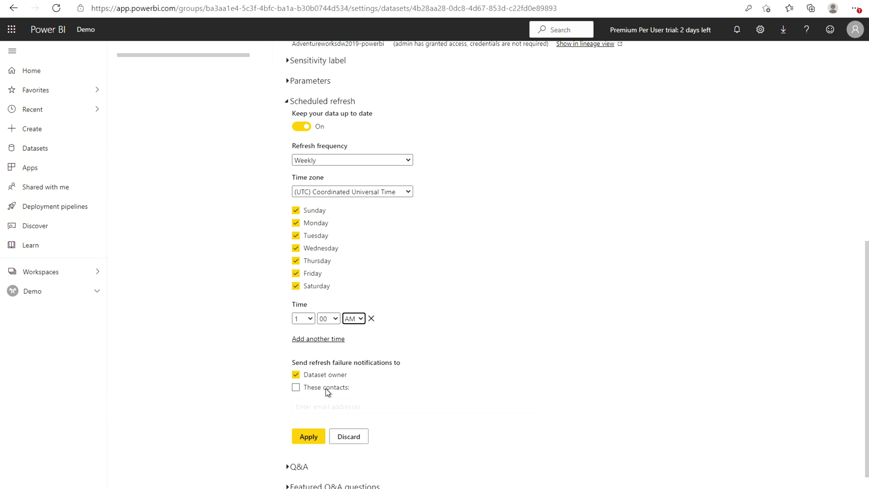
pyautogui.click(298, 389)
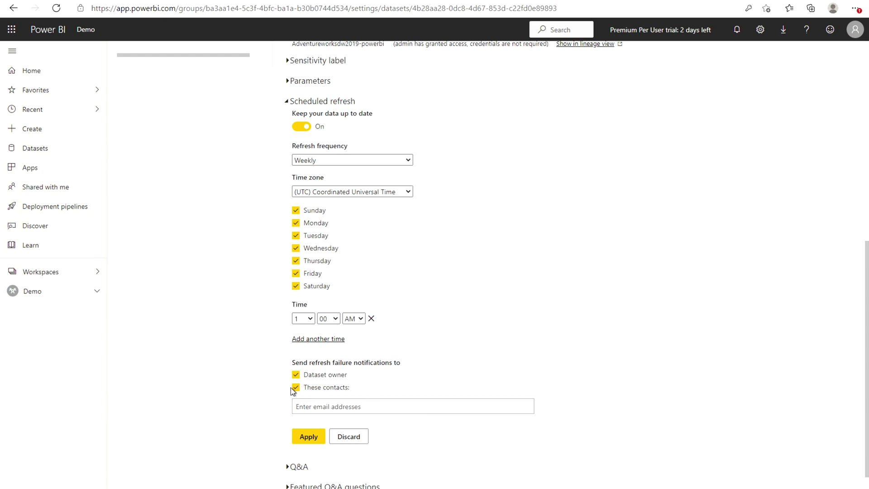
pyautogui.click(294, 388)
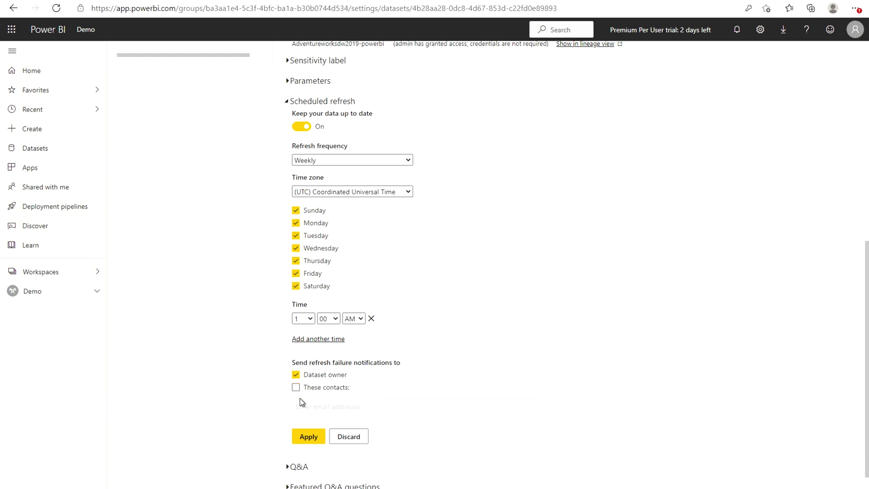
pyautogui.click(305, 441)
pyautogui.click(43, 291)
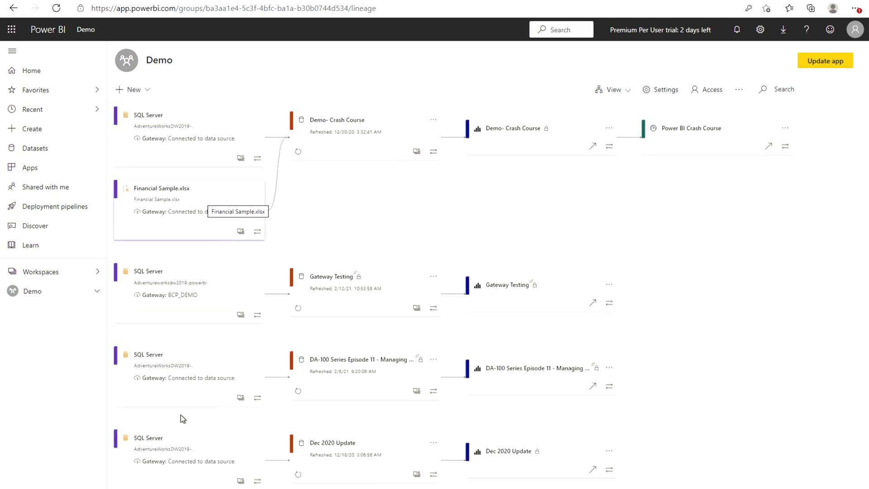
# In the Demo lineage view, refresh Gateway Testing now so it shows 2/12/21, 10:58:46 AM
pyautogui.scroll(-1, 180, 413)
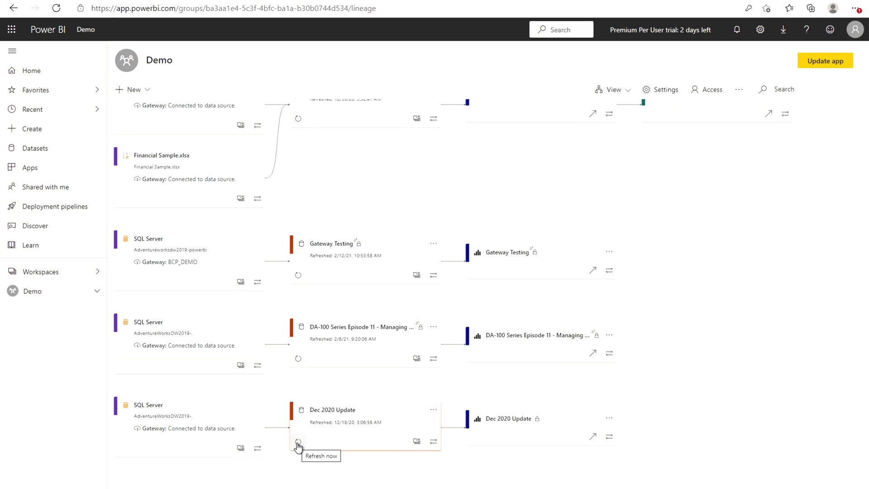
pyautogui.scroll(-2, 297, 447)
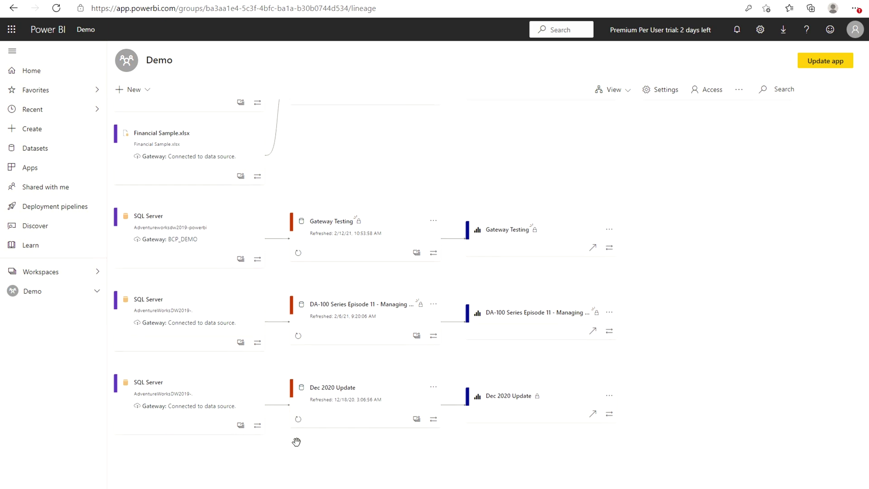
pyautogui.scroll(-1, 296, 441)
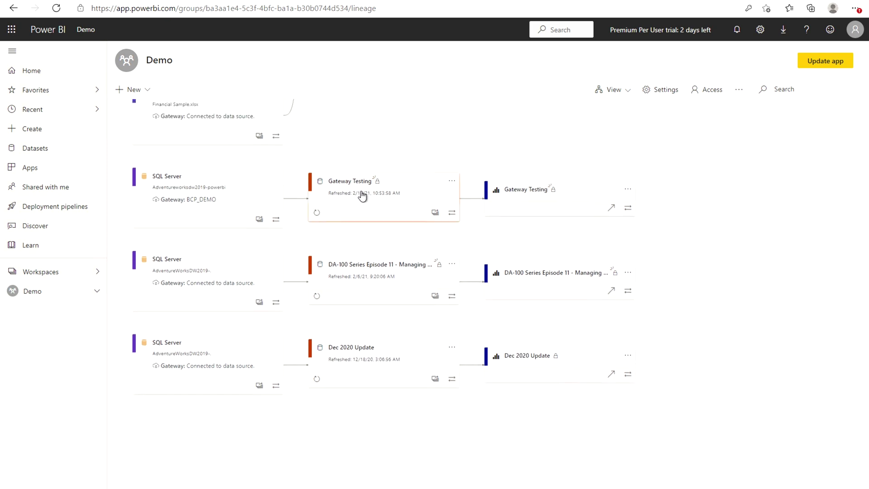
pyautogui.click(316, 212)
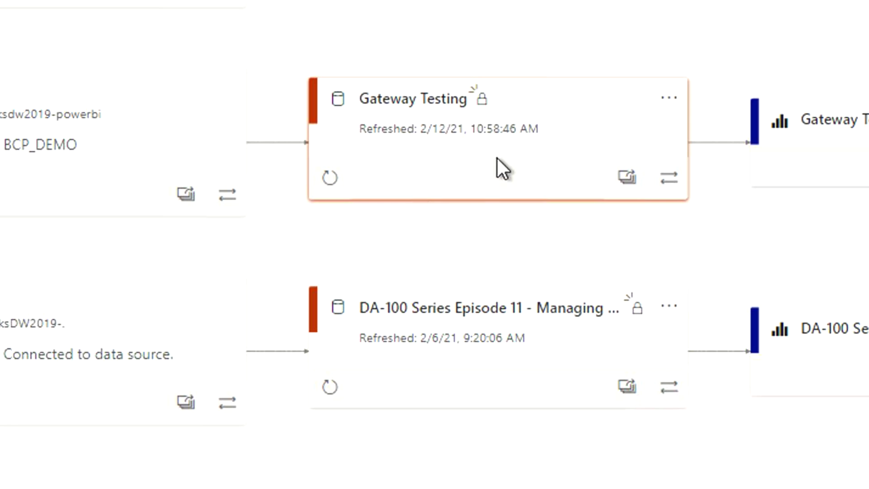
pyautogui.moveTo(824, 480)
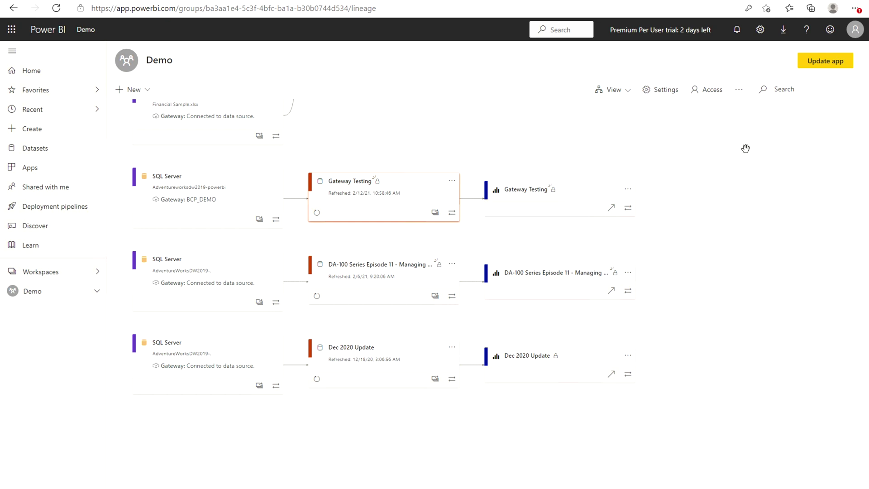
# In Manage gateways, review the BCP_DEMO cluster and its administrators, then open SQL Server (On Prem)
pyautogui.click(760, 30)
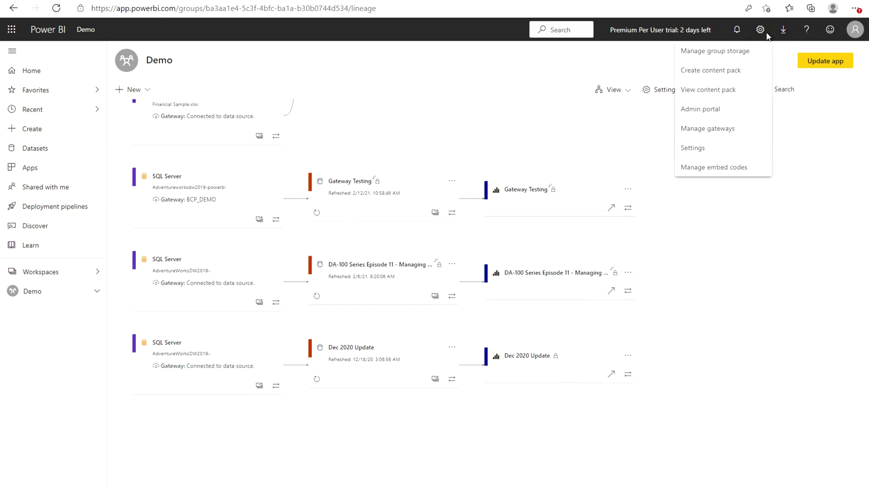
pyautogui.click(715, 132)
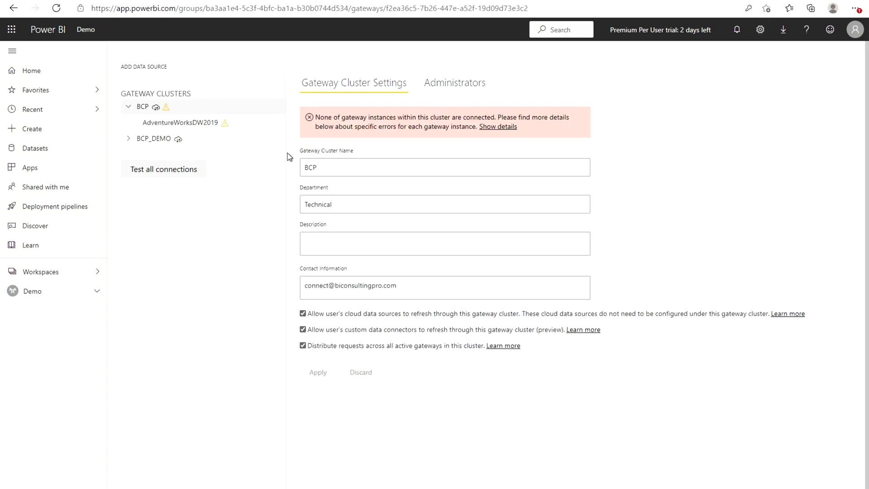
pyautogui.click(180, 123)
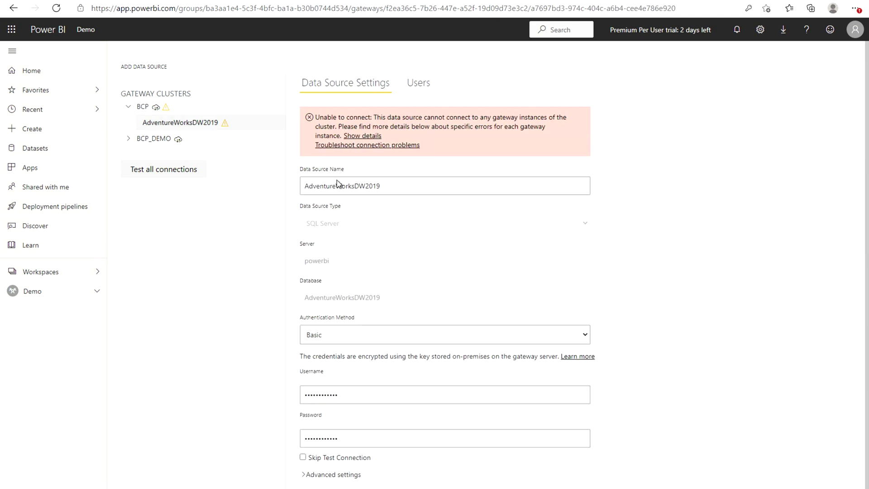
pyautogui.click(173, 140)
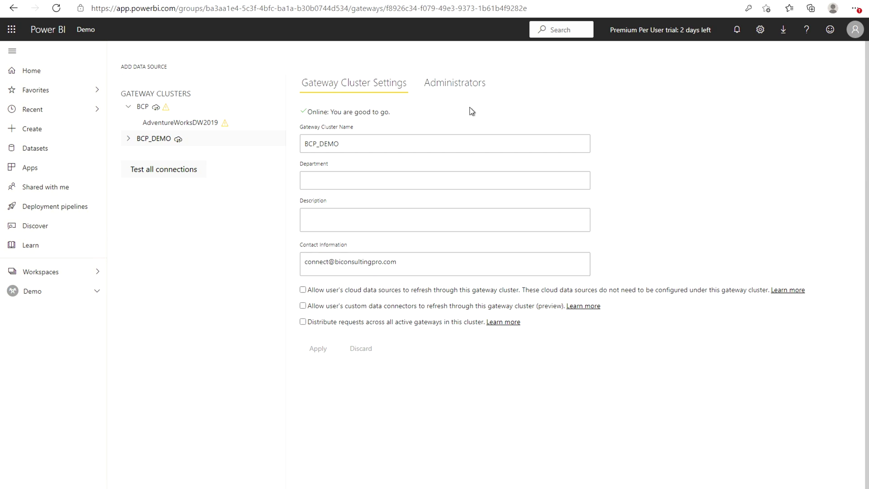
pyautogui.click(461, 83)
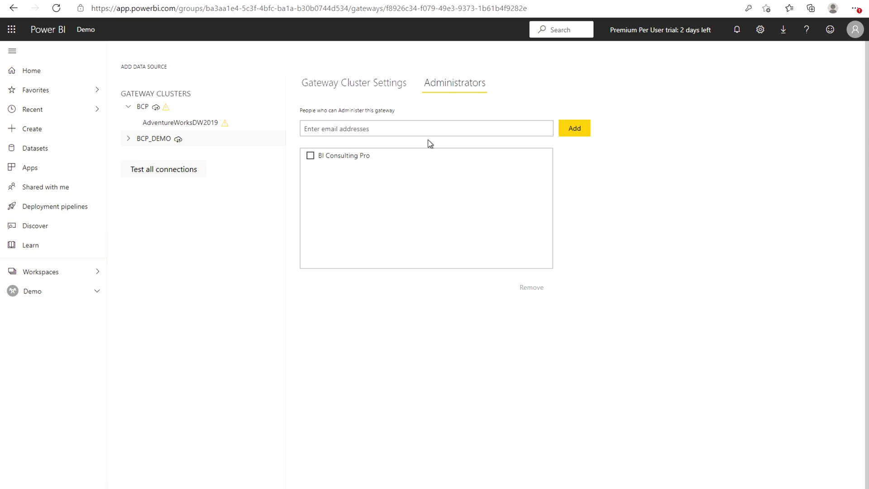
pyautogui.click(129, 140)
pyautogui.click(166, 159)
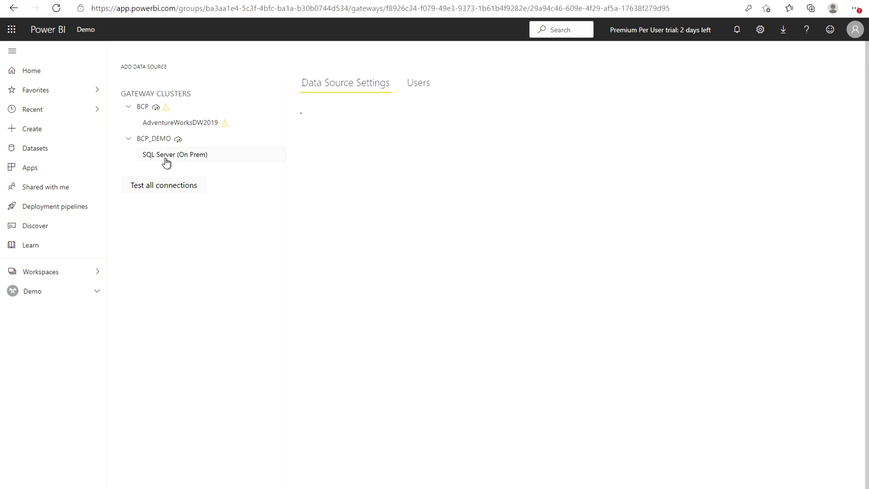